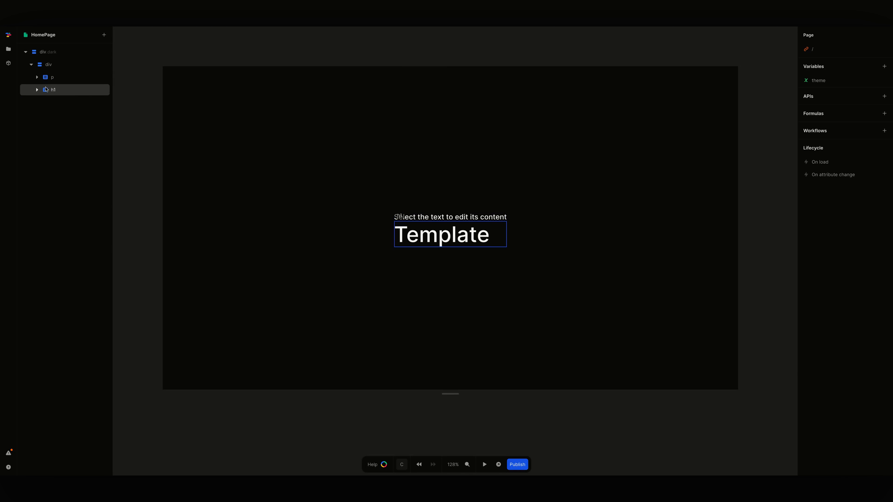
- Move the h1 heading above the paragraph and add a Button element inside the inner div
left_click_drag(49, 90, 48, 70)
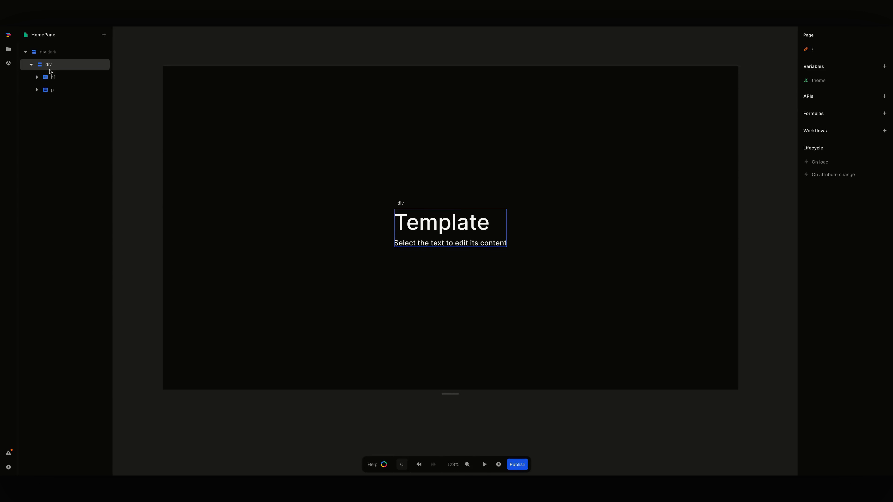
left_click(43, 65)
type("abutt")
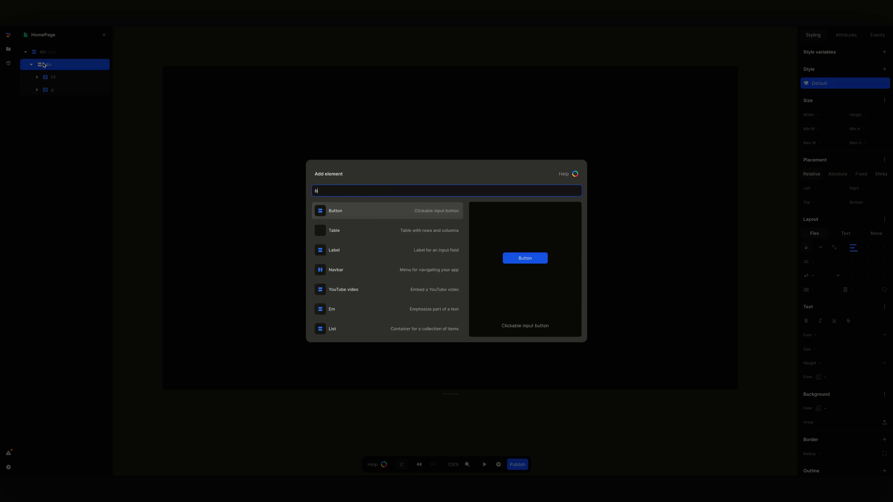
key("Return")
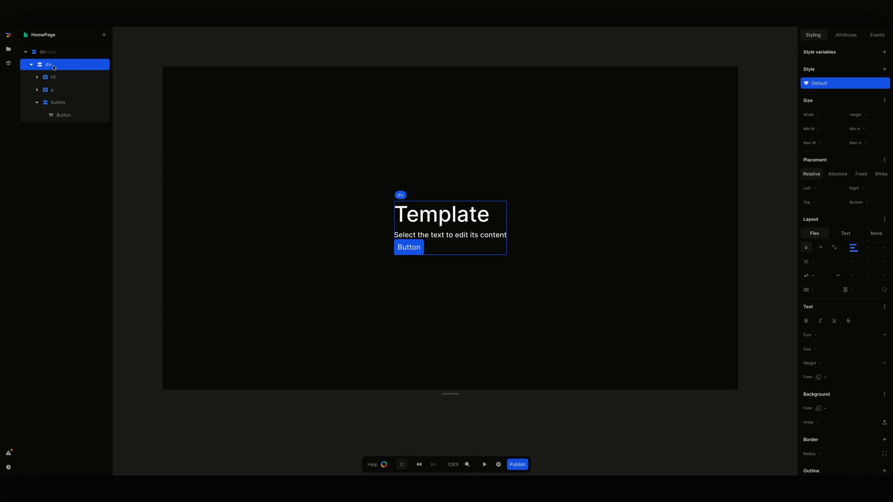
- Center the inner div's children and set the gap between them to 1rem
left_click(869, 262)
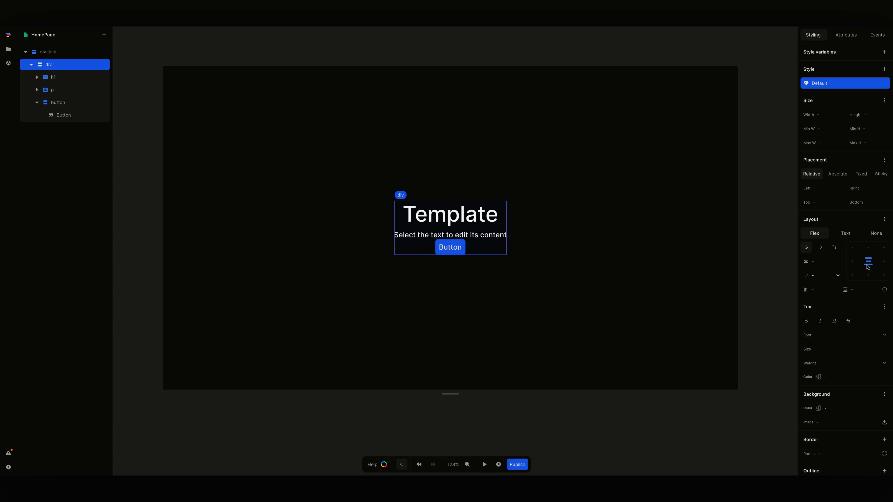
left_click(837, 263)
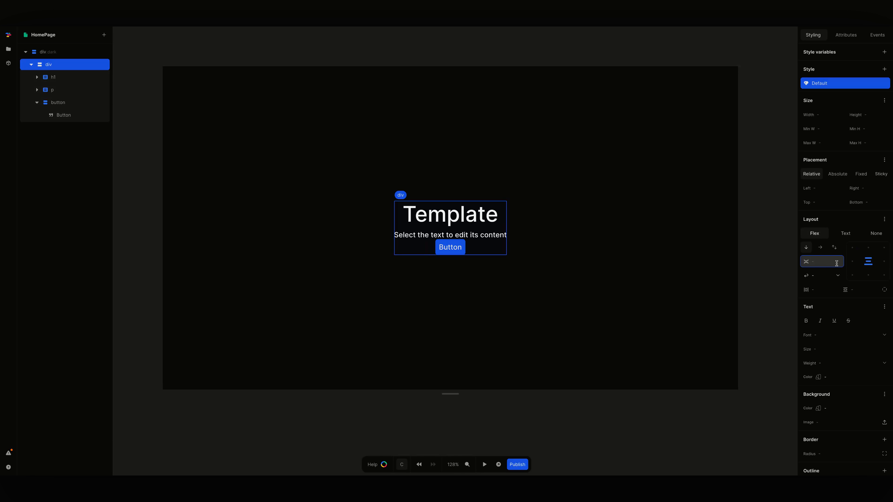
type("1rem")
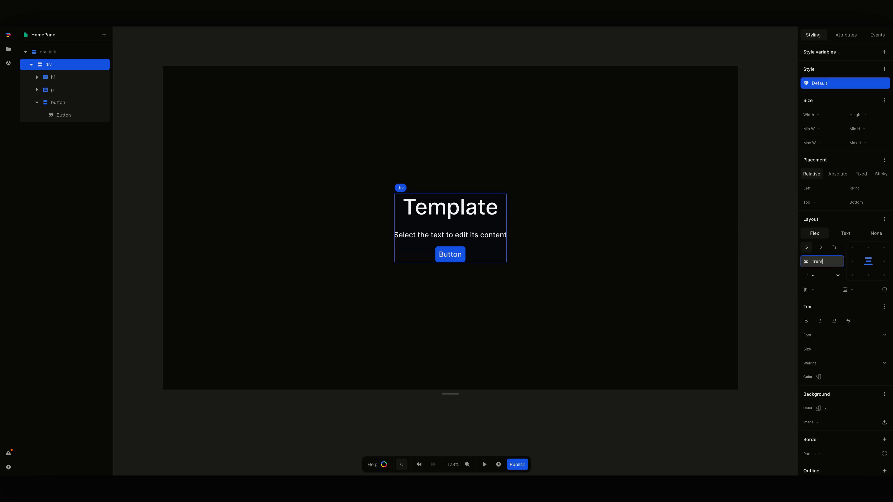
- Bind the button's text to the theme variable with a formula
left_click(456, 261)
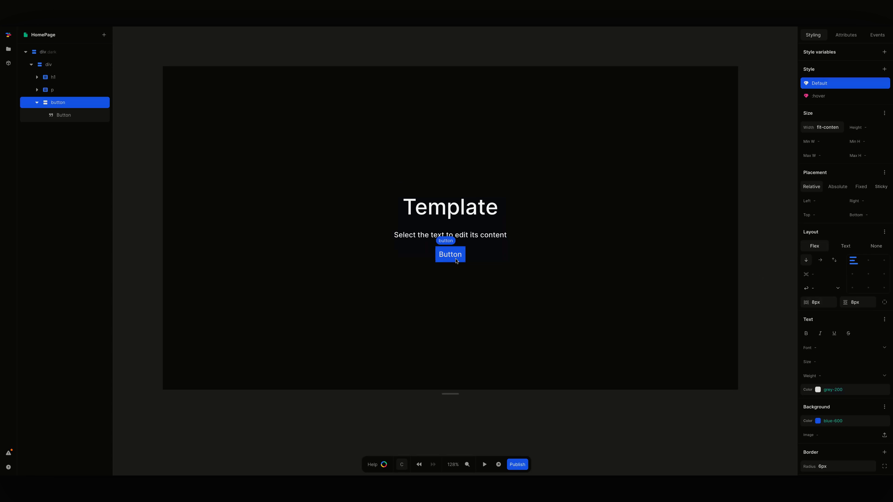
left_click(67, 117)
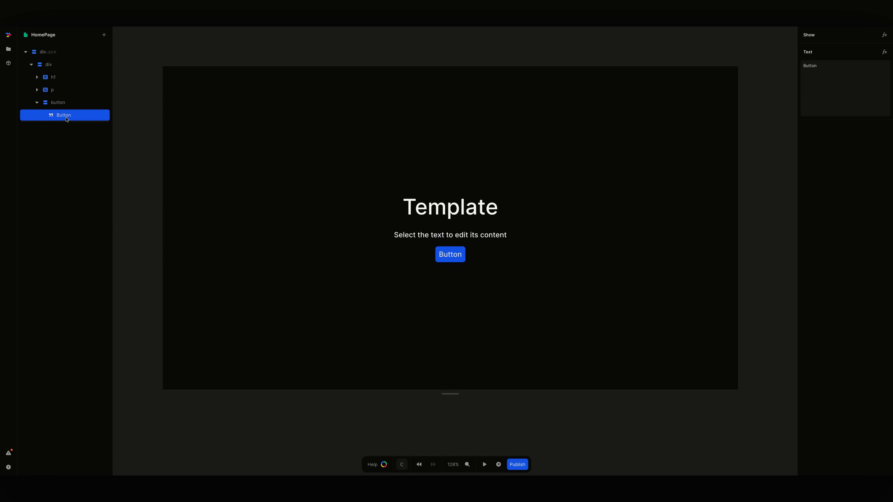
left_click(884, 51)
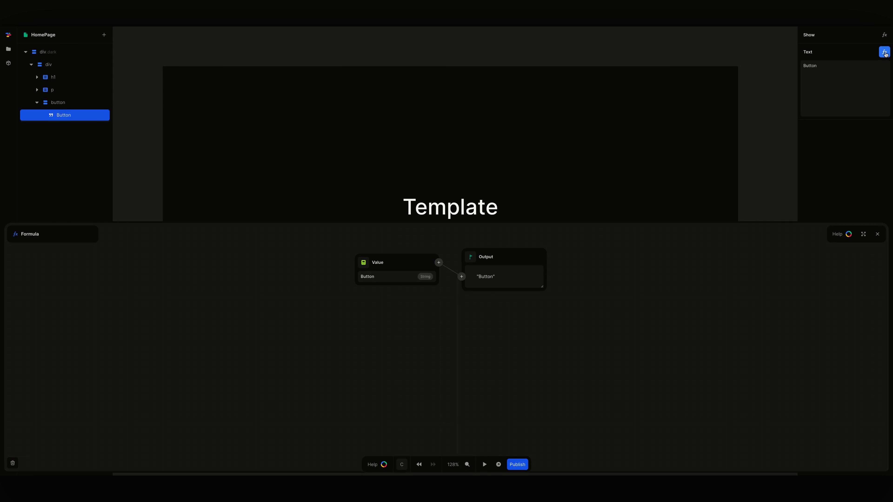
left_click(364, 262)
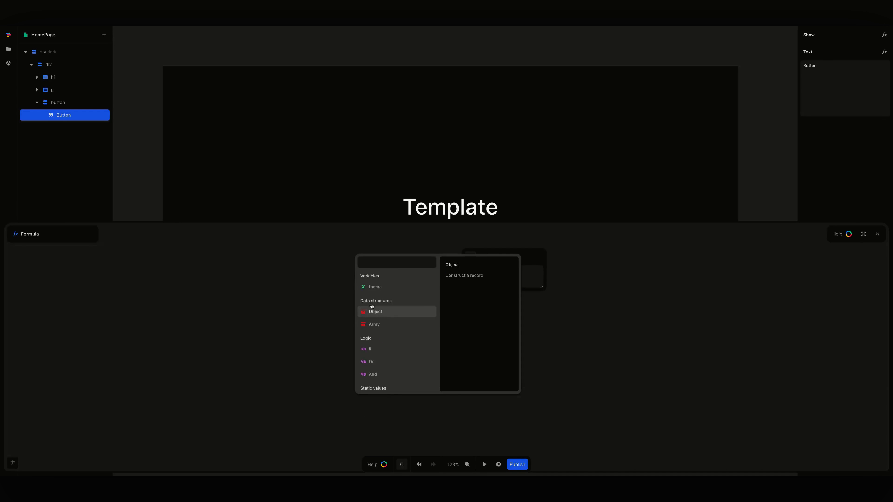
left_click(368, 286)
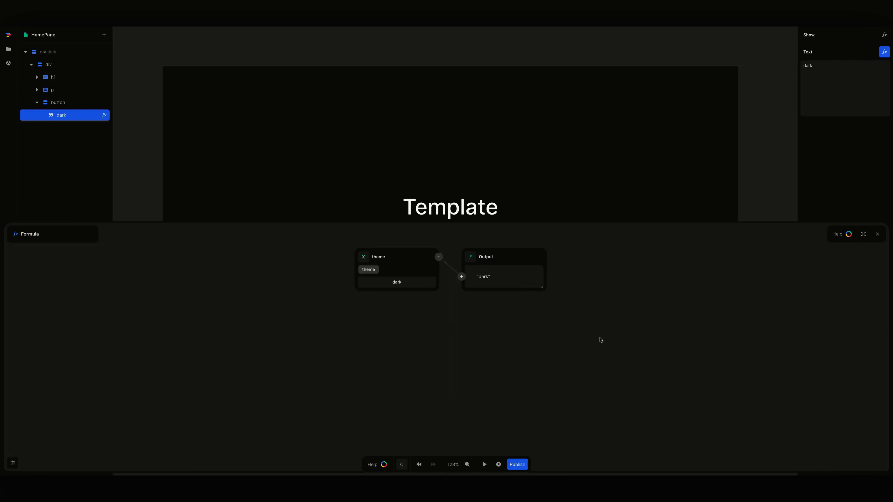
left_click(878, 234)
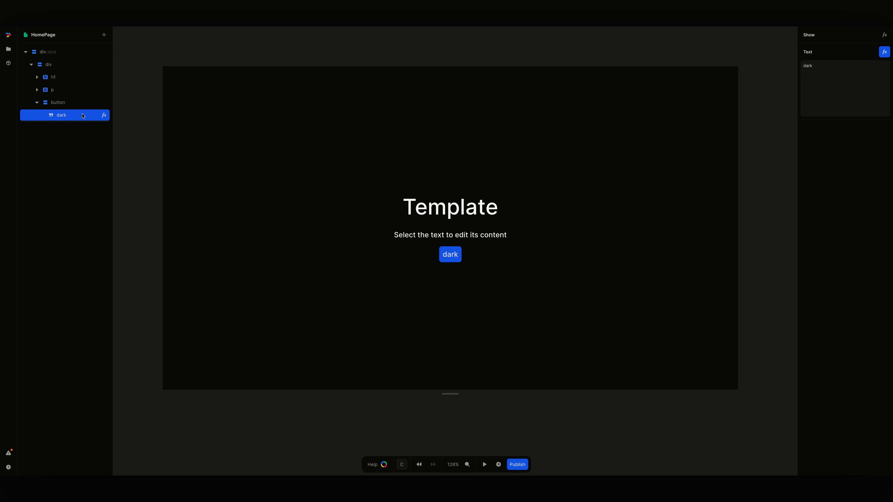
- Add a click event to the button that runs the Set: theme action
left_click(68, 105)
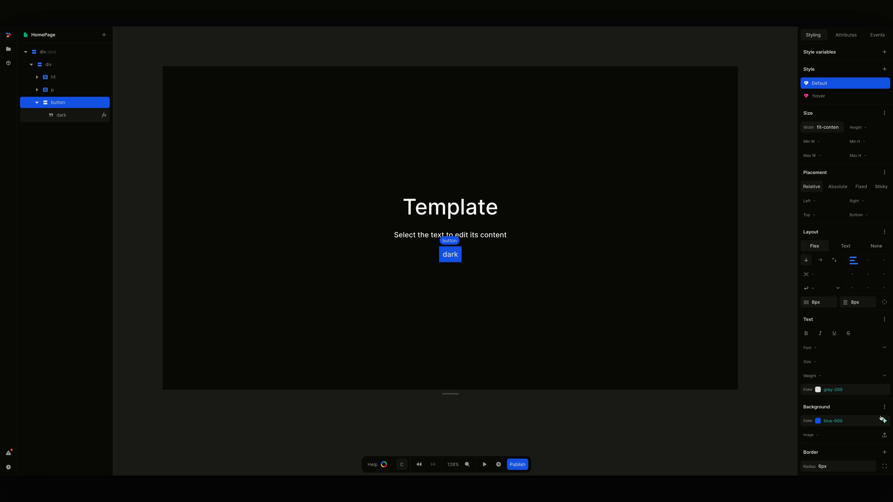
scroll(884, 425, "down", 3)
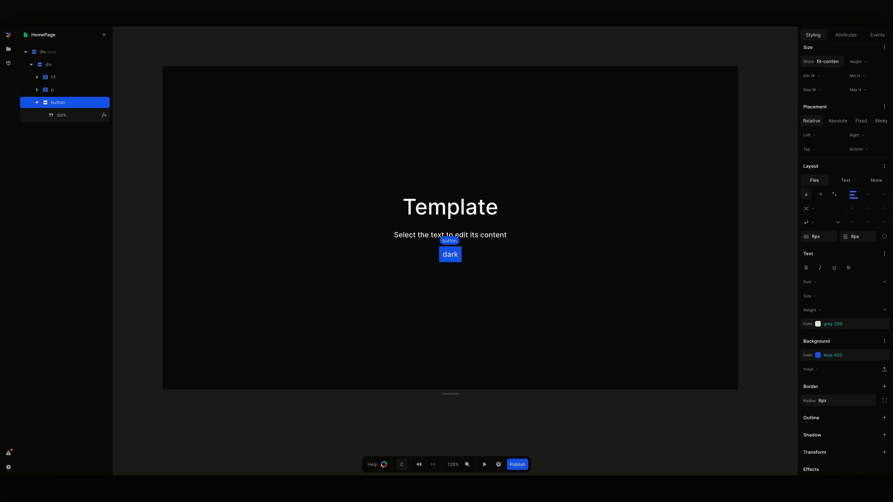
scroll(450, 225, "down", 1)
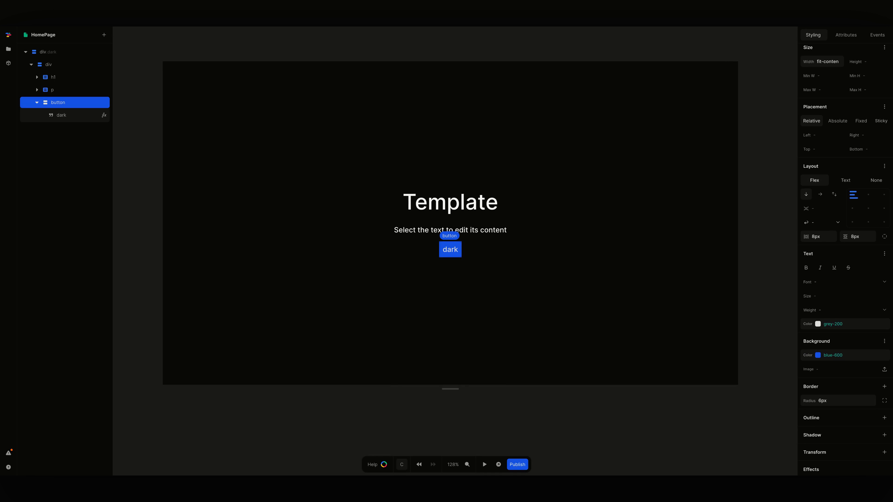
scroll(843, 365, "up", 3)
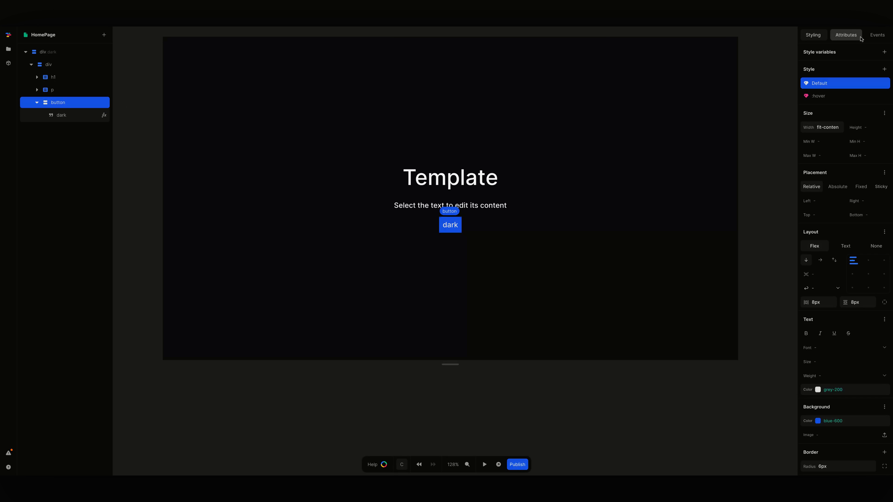
left_click(877, 35)
left_click(829, 67)
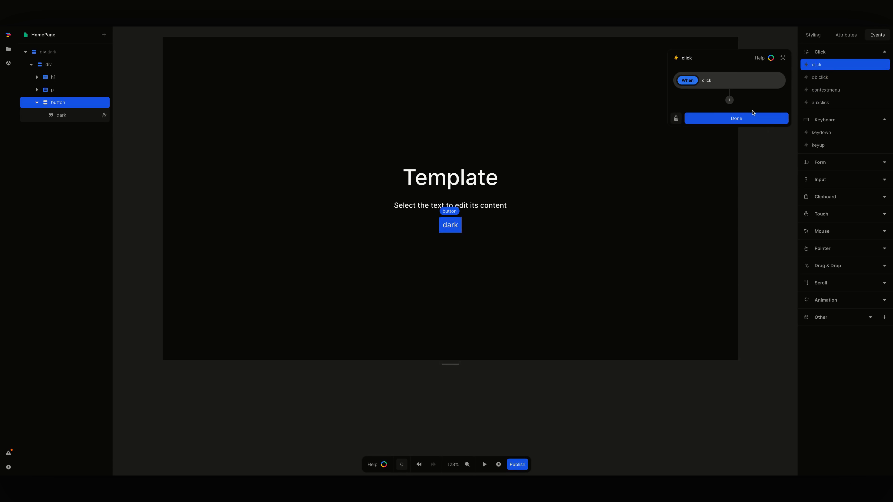
left_click(730, 100)
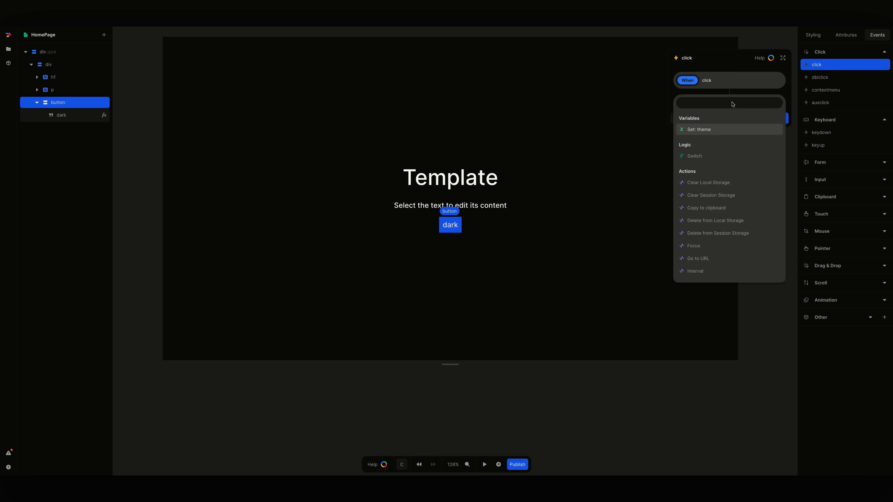
left_click(717, 130)
- In the Set: theme value formula, feed the output from an If node and delete the theme node connected to Then
left_click(777, 134)
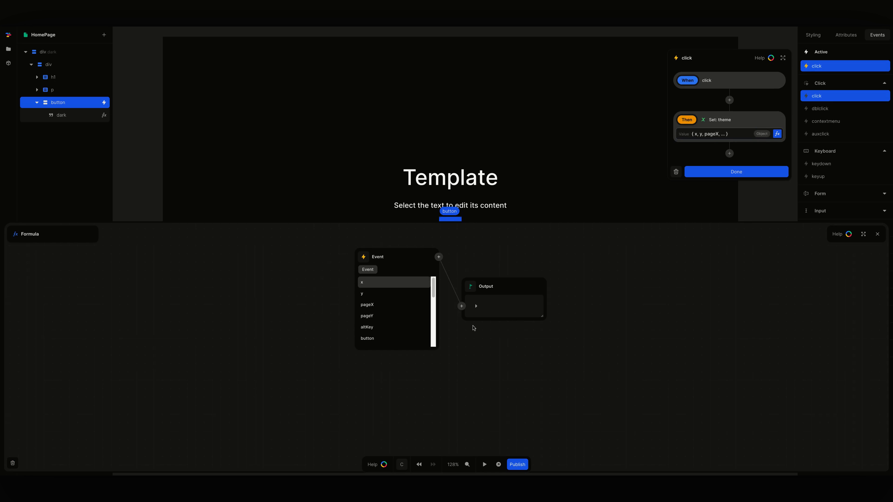
left_click(462, 306)
left_click(437, 349)
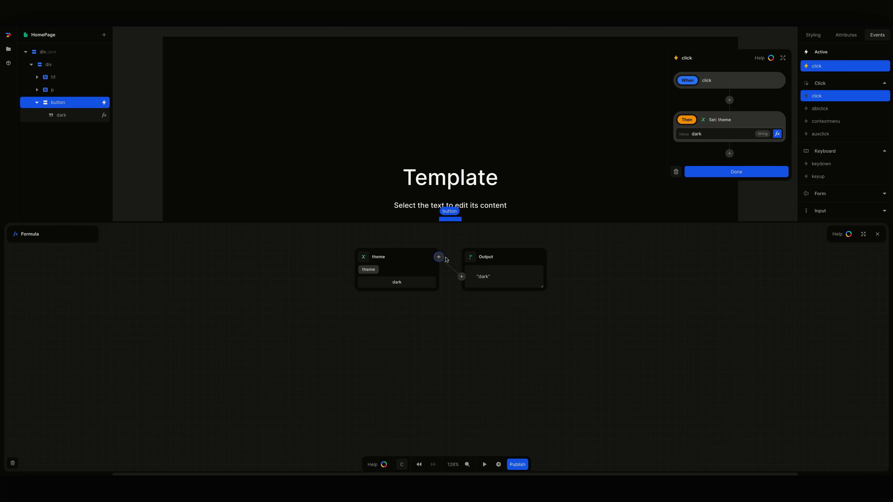
left_click(461, 277)
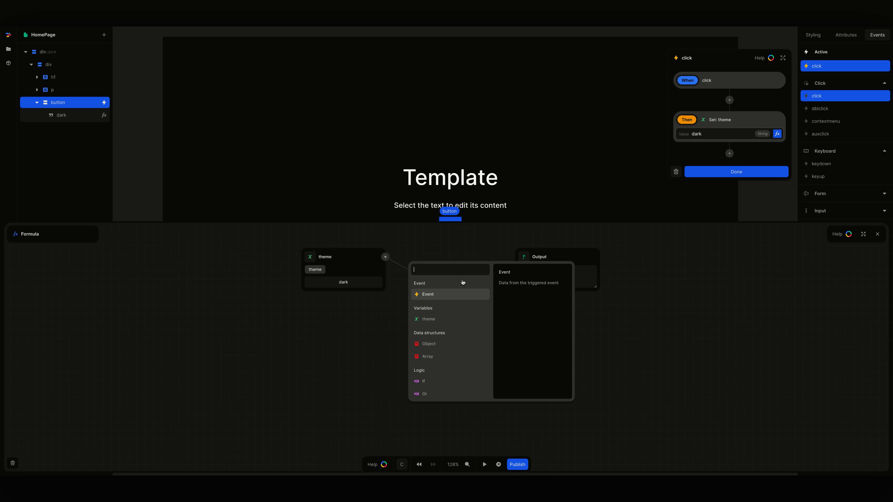
type("If")
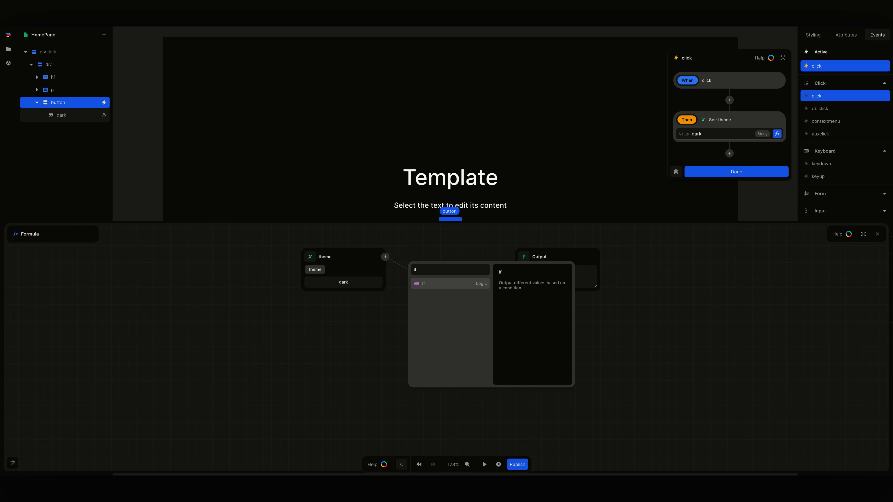
left_click(438, 284)
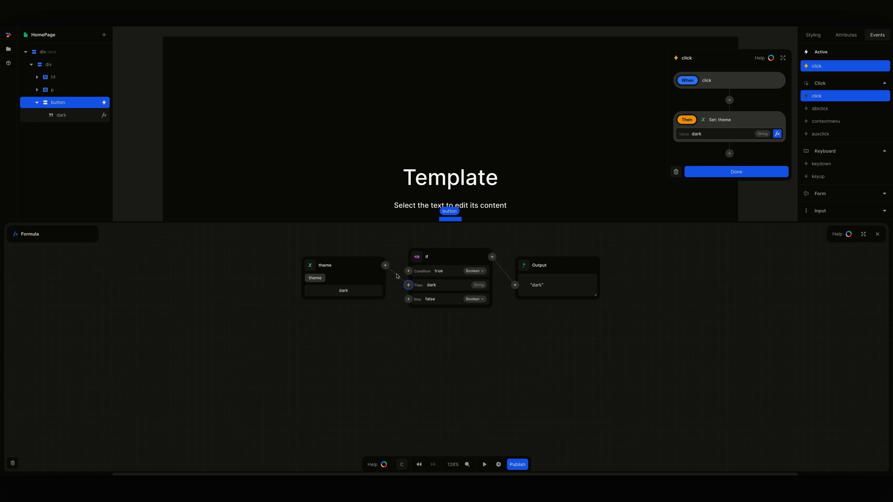
left_click(345, 266)
key("Delete")
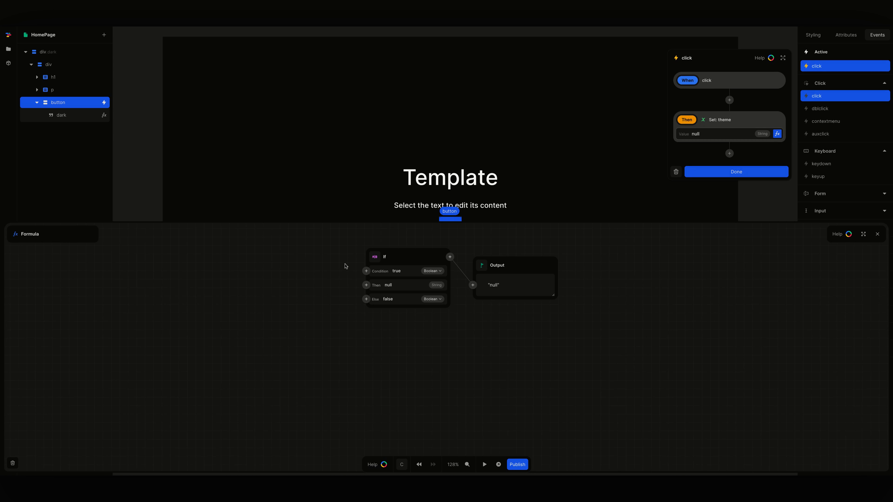
- Make the If condition check whether the theme variable Equals "dark"
left_click(366, 271)
left_click(337, 328)
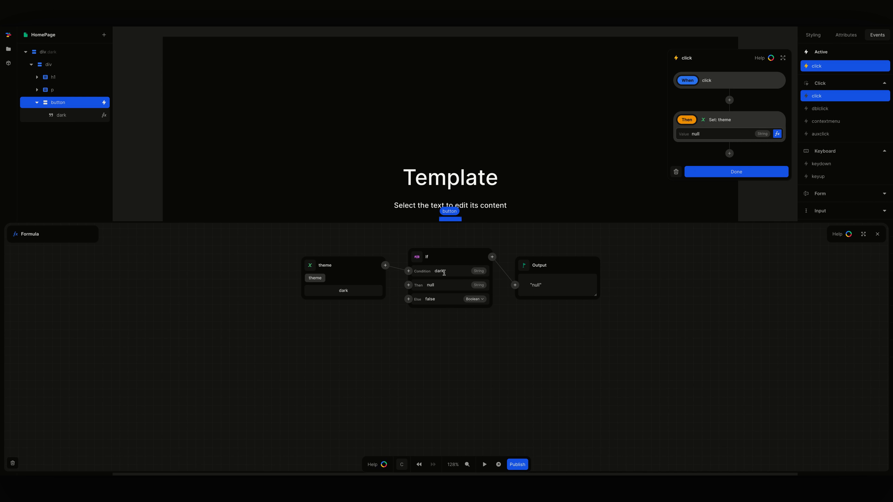
left_click(409, 270)
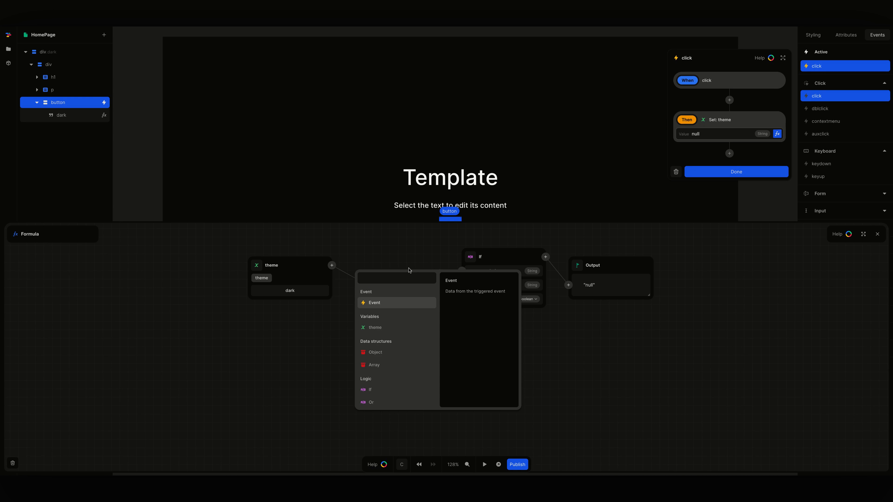
type("equal")
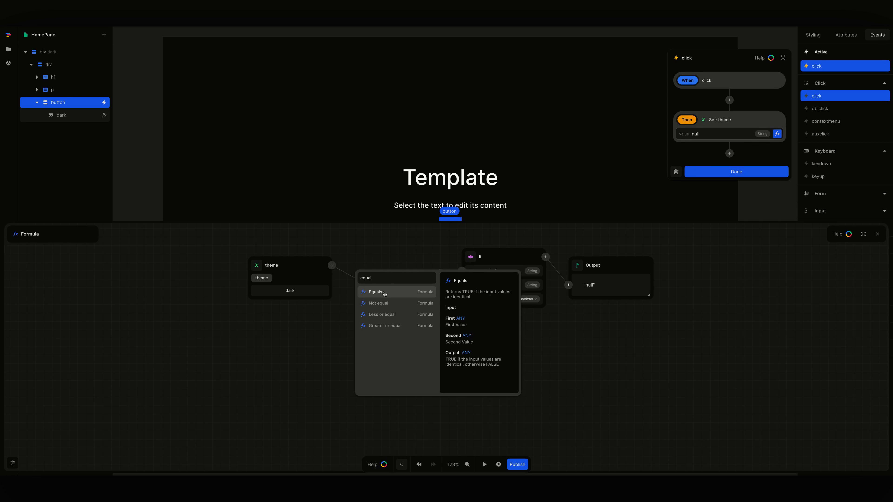
left_click(384, 292)
left_click(386, 292)
type("dark")
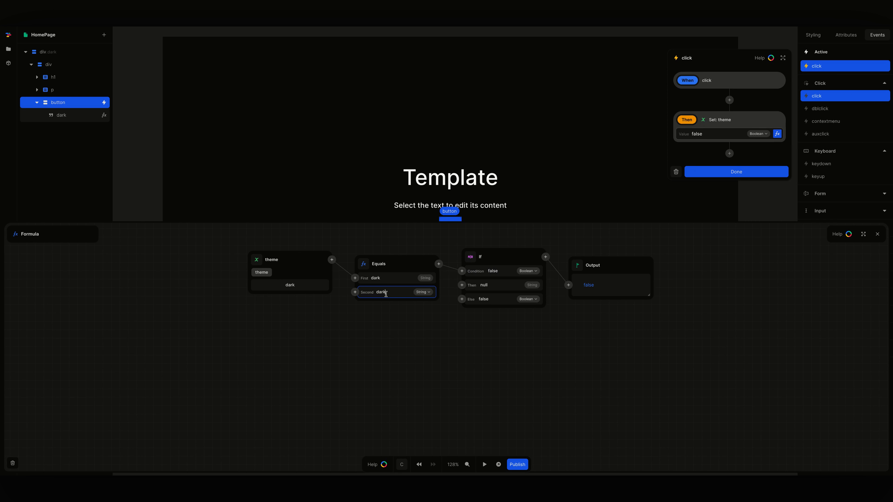
- Set the If node's Then value to "light" and Else value to "dark", and close the formula editor
left_click(498, 285)
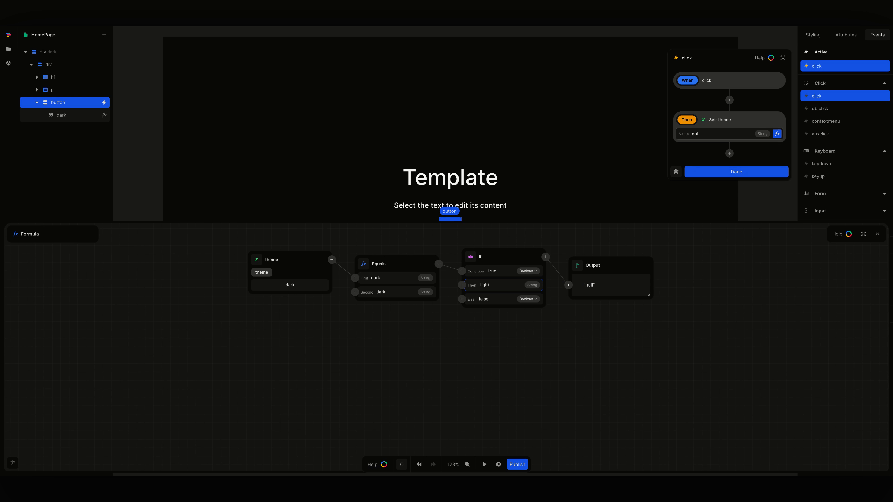
left_click(505, 300)
type("dark")
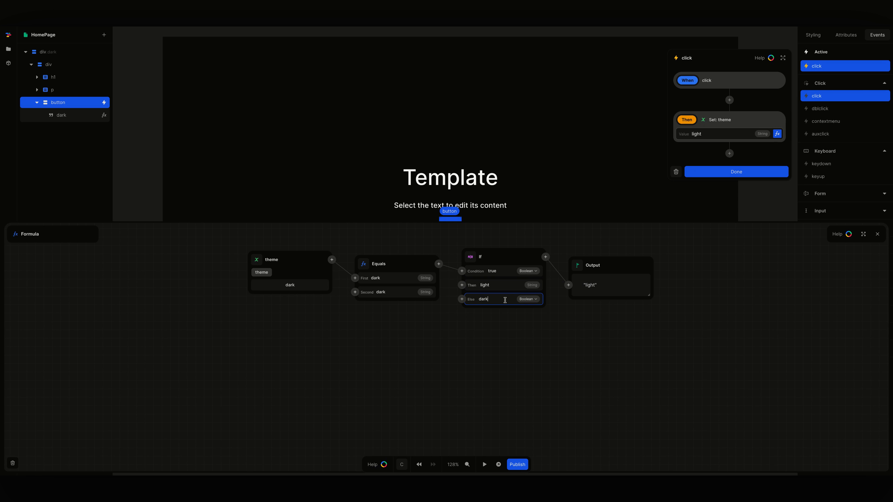
left_click(532, 368)
left_click(877, 234)
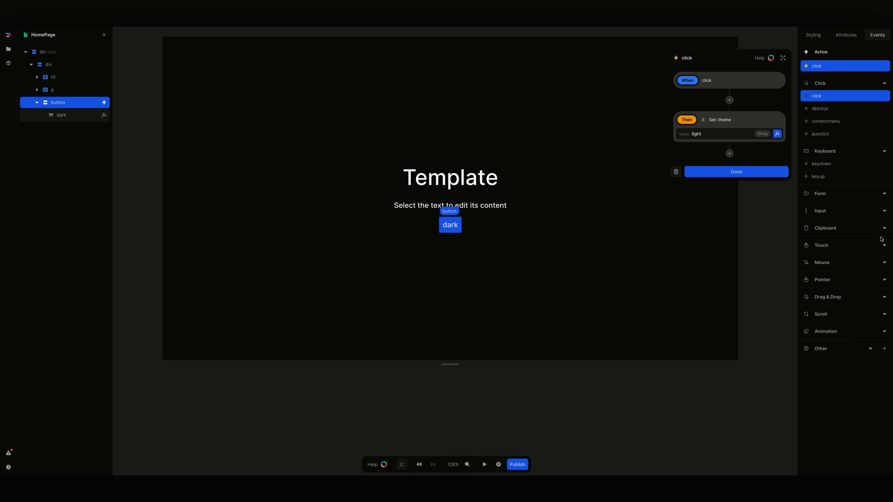
- Preview the page and test the button by toggling repeatedly between the dark and light themes
left_click(484, 465)
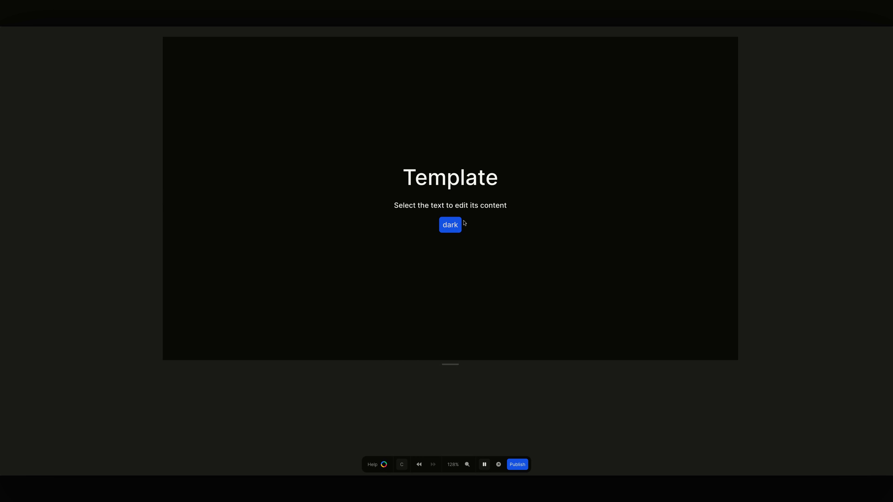
left_click(454, 227)
left_click(453, 231)
left_click(453, 230)
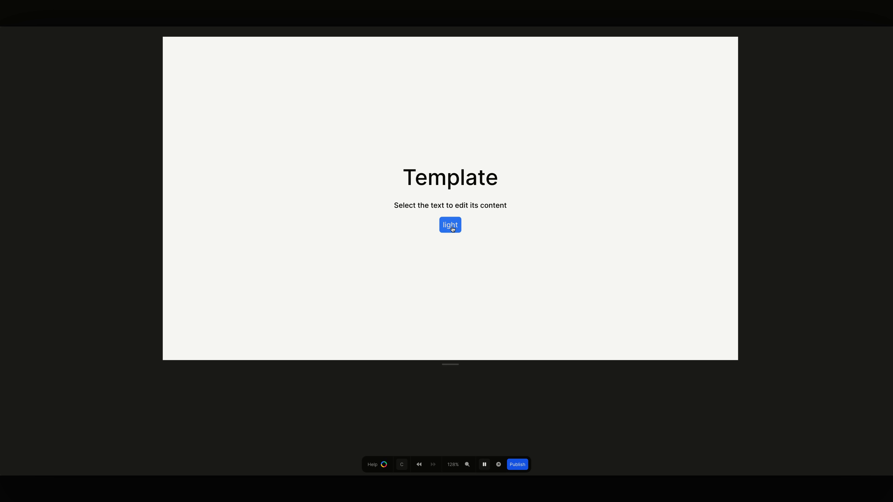
left_click(451, 230)
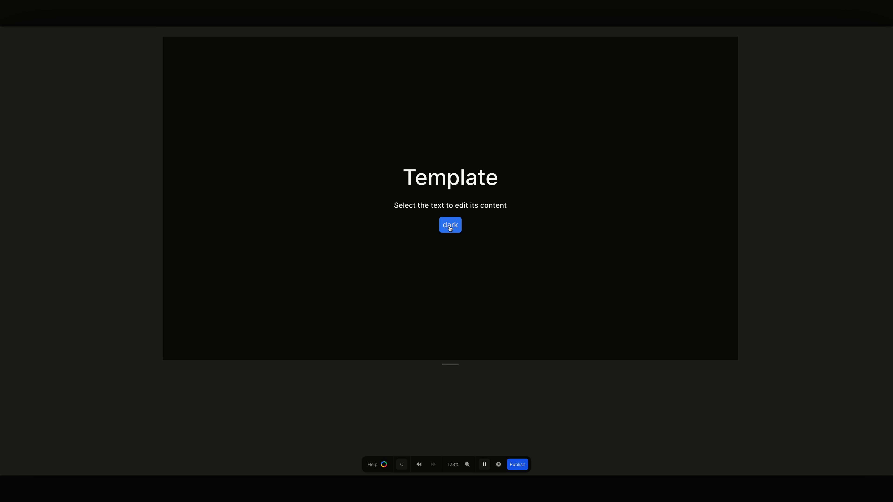
left_click(452, 231)
left_click(451, 230)
left_click(453, 233)
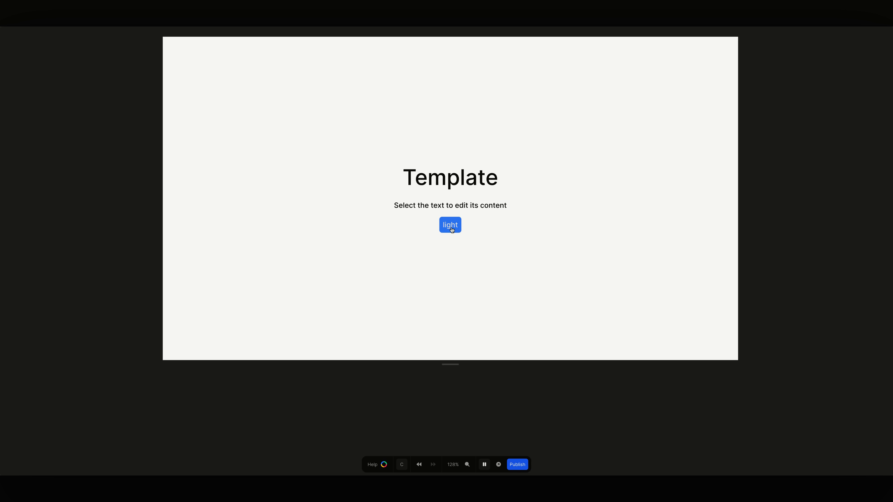
- End the preview and add a 300ms ease transition on all properties to the outermost div
left_click(453, 231)
left_click(484, 465)
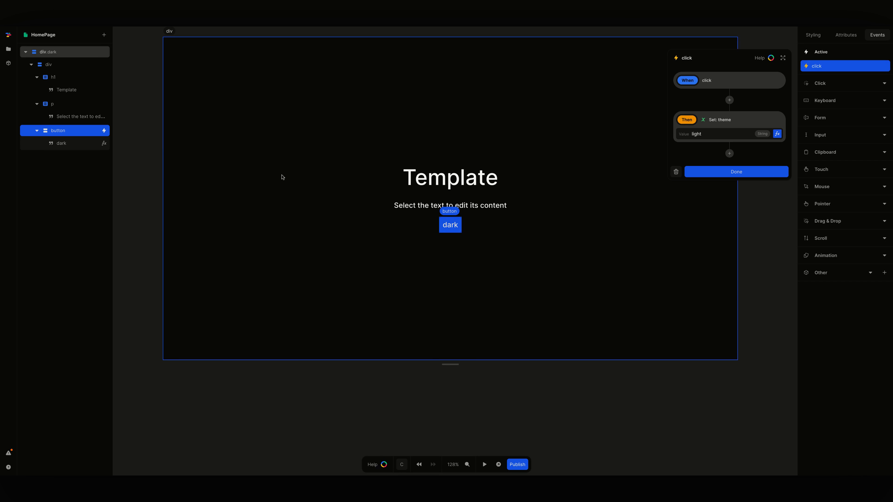
left_click(46, 53)
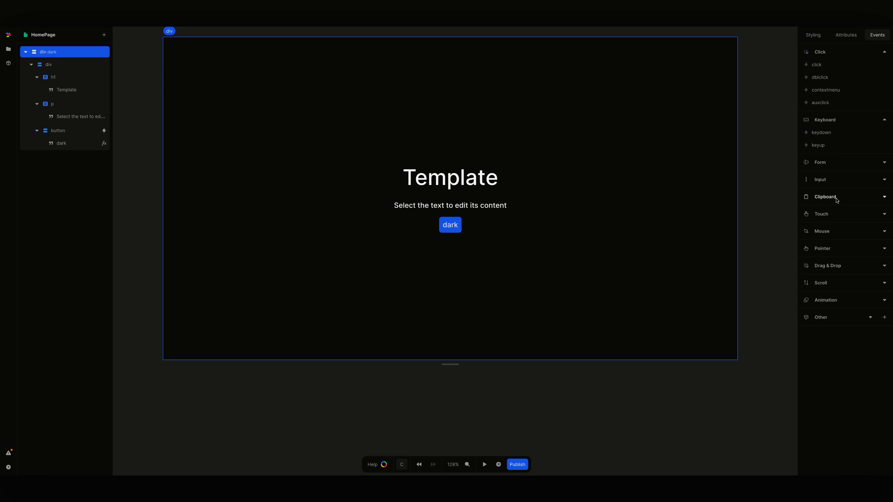
left_click(813, 35)
scroll(863, 414, "down", 5)
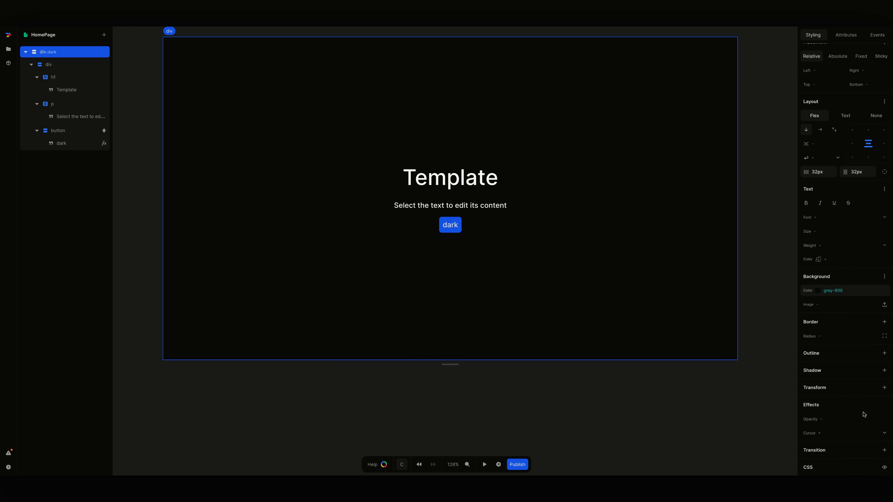
left_click(884, 450)
left_click(688, 288)
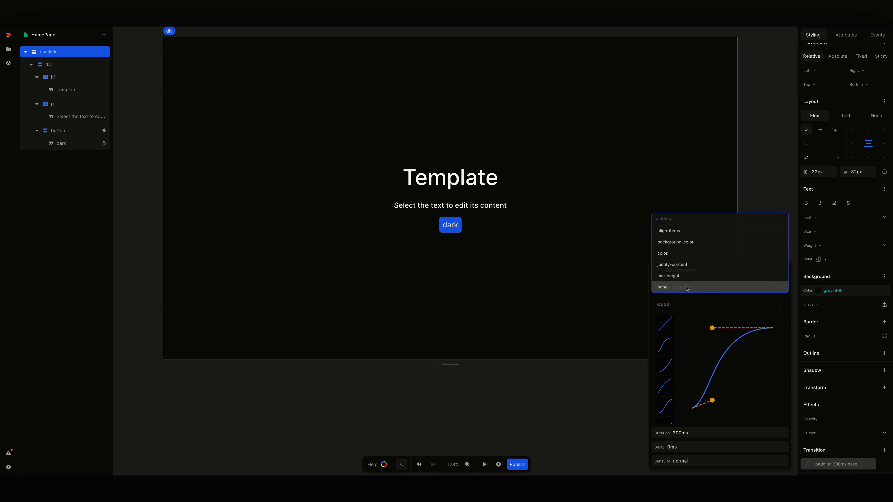
type("all")
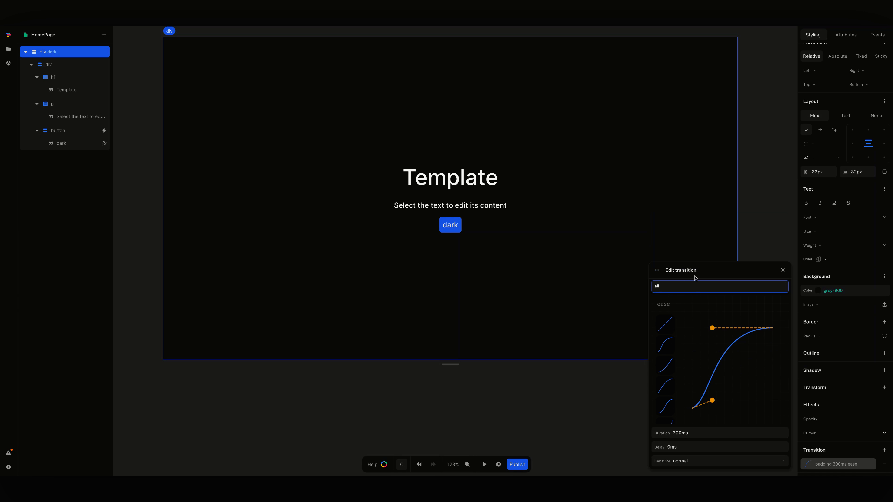
key("Return")
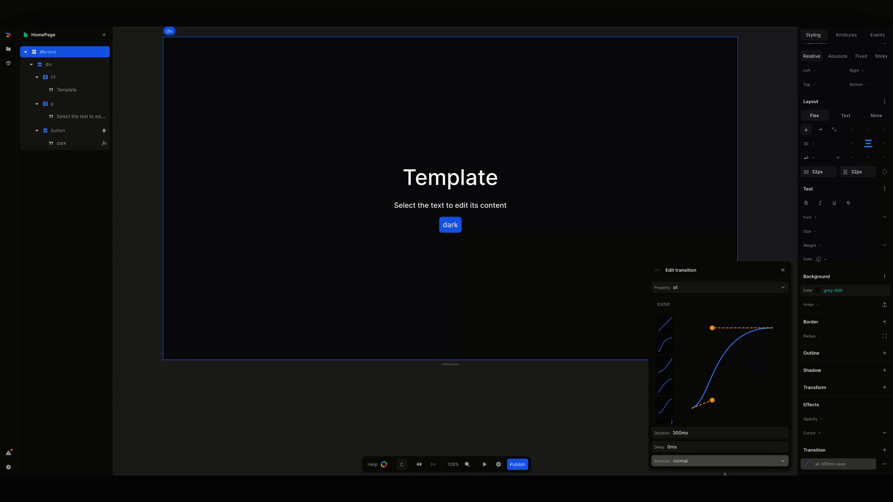
left_click(773, 221)
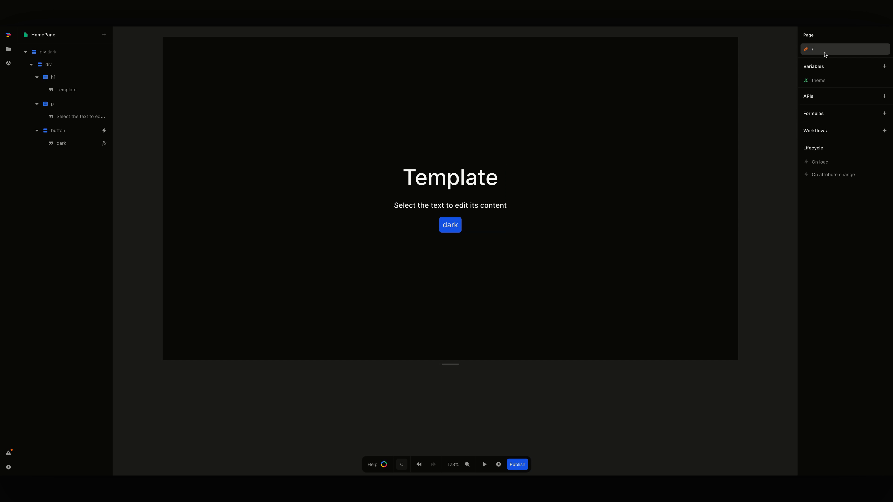
- Preview the page and toggle the theme button several times to check the transition between dark and light
left_click(61, 52)
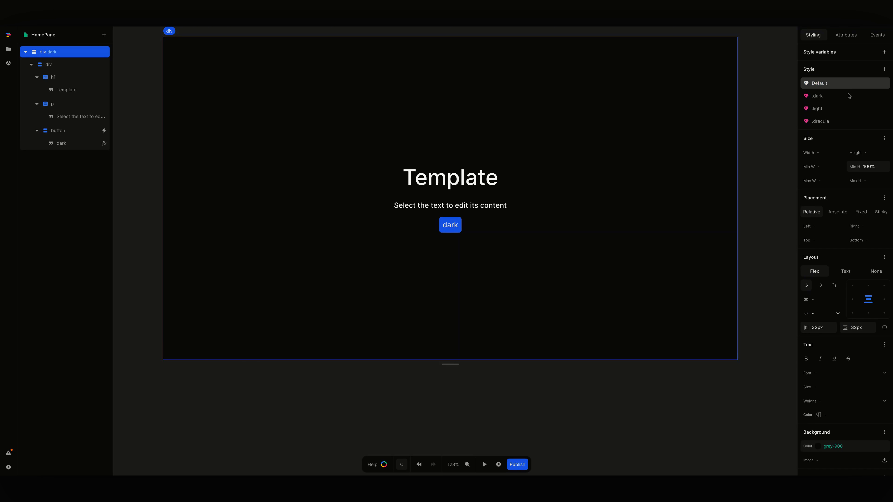
scroll(866, 390, "down", 5)
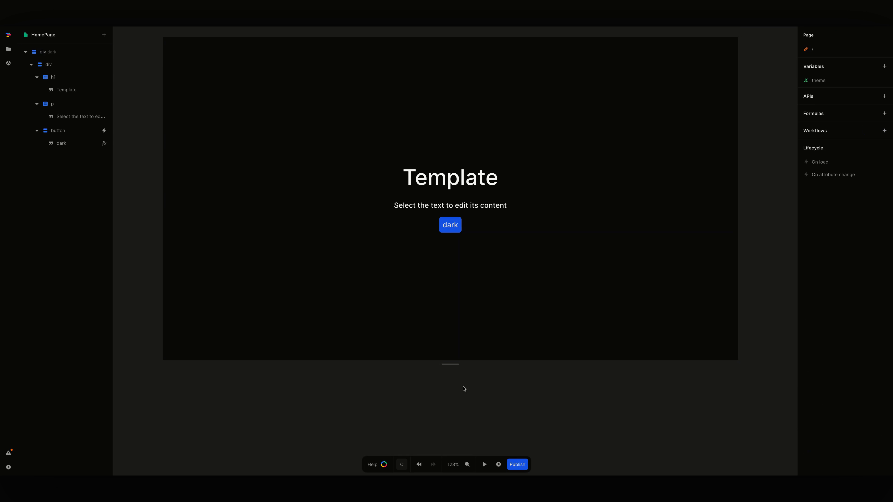
left_click(485, 464)
left_click(450, 225)
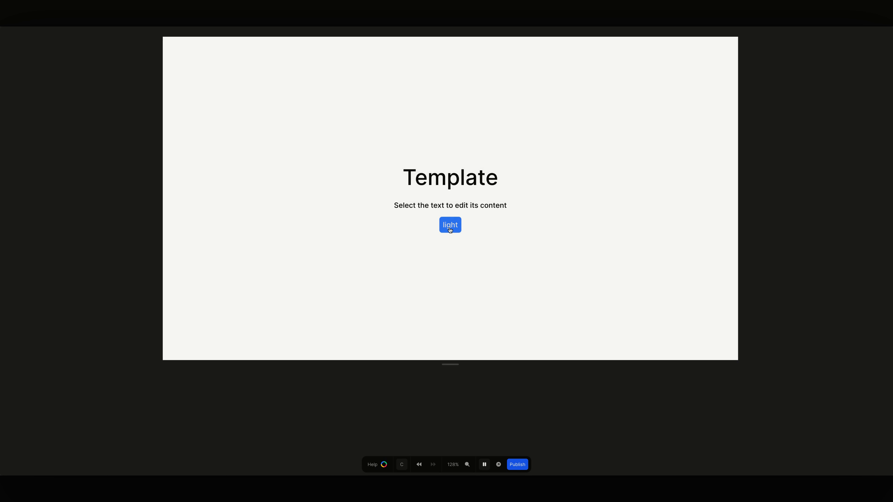
left_click(450, 226)
left_click(450, 228)
left_click(450, 229)
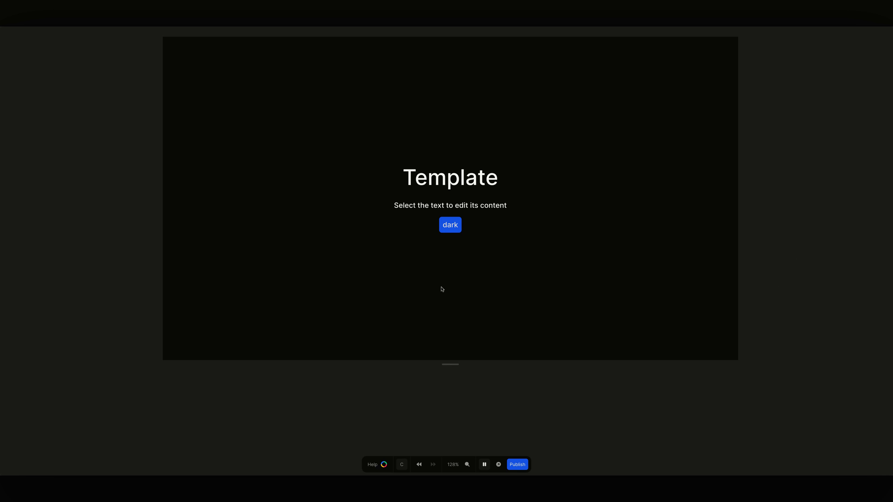
left_click(485, 465)
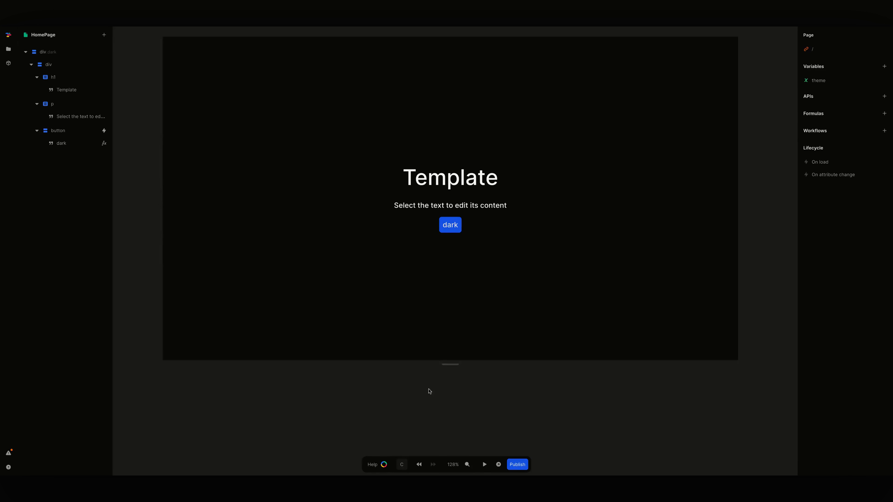
- Duplicate the theme button and move the copy out of its nested position to the start of the inner div
left_click(64, 131)
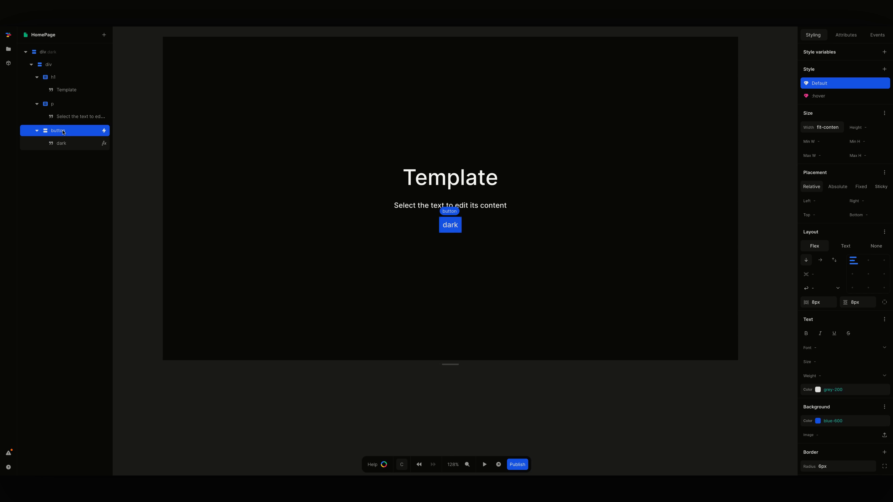
key("ctrl+d")
left_click(63, 158)
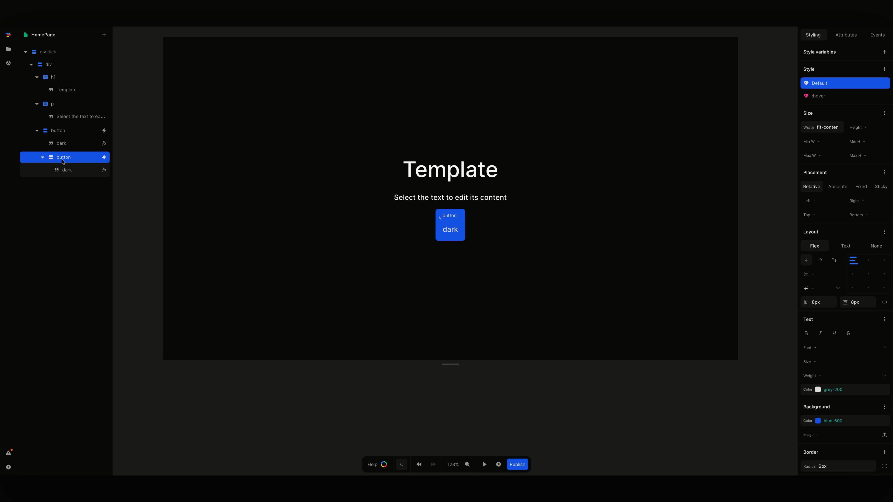
left_click_drag(64, 157, 55, 129)
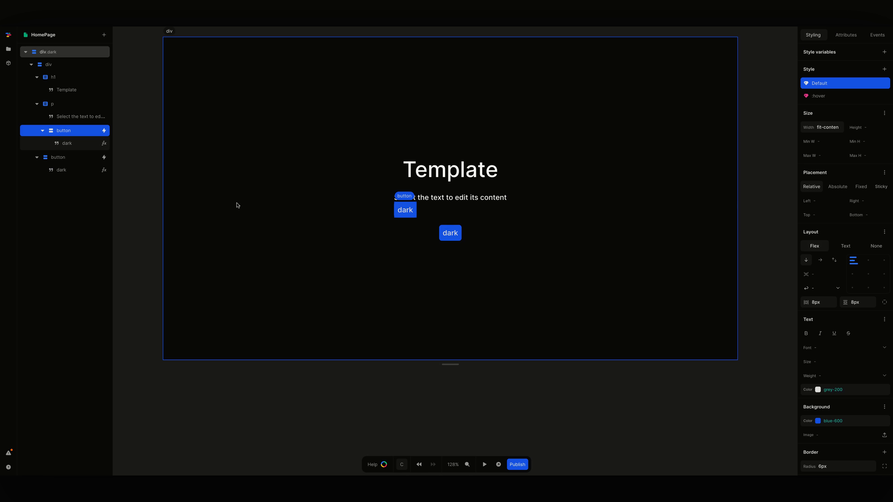
left_click_drag(52, 131, 53, 157)
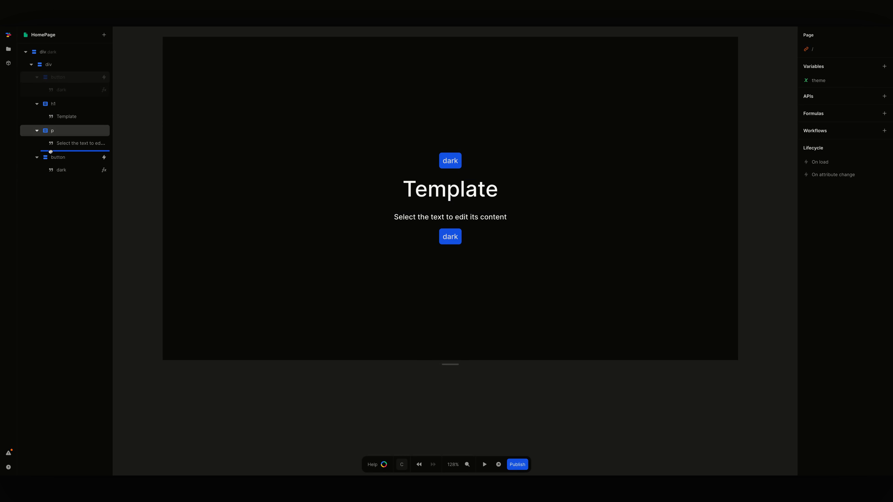
left_click(57, 131)
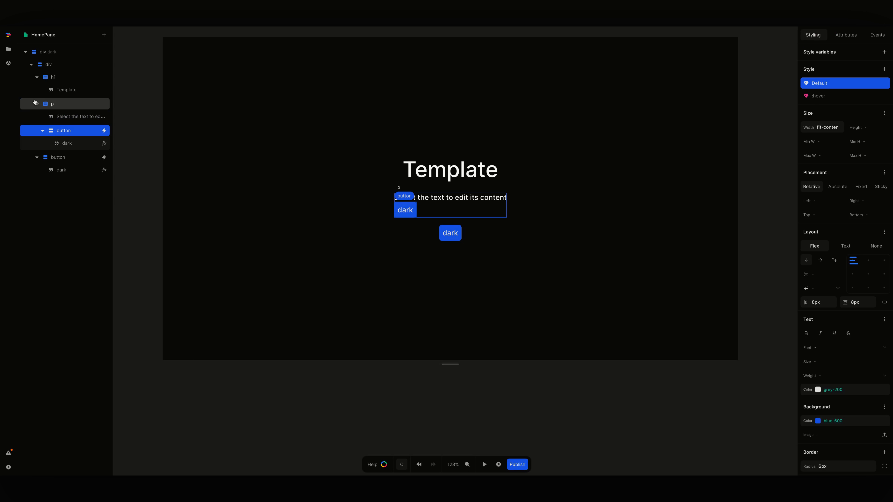
left_click_drag(58, 132, 58, 66)
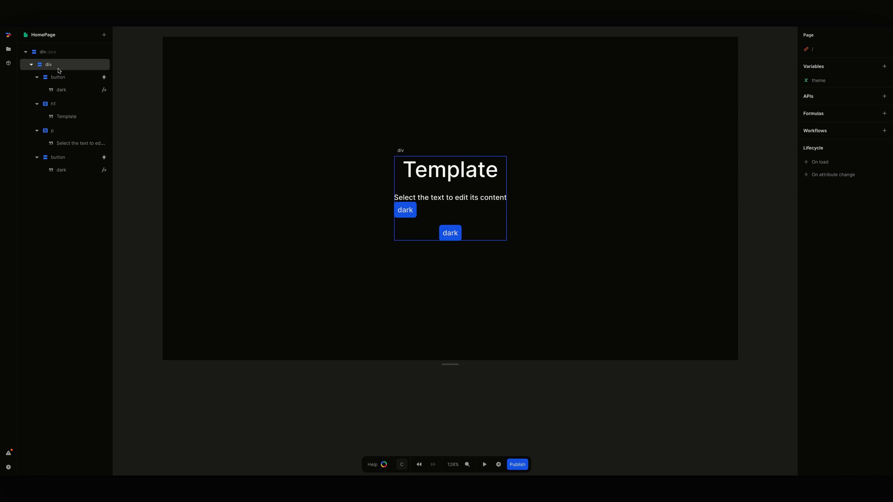
- Collapse the inner div's child elements and move the first button below the paragraph, next to the other button
left_click(37, 104)
left_click(36, 116)
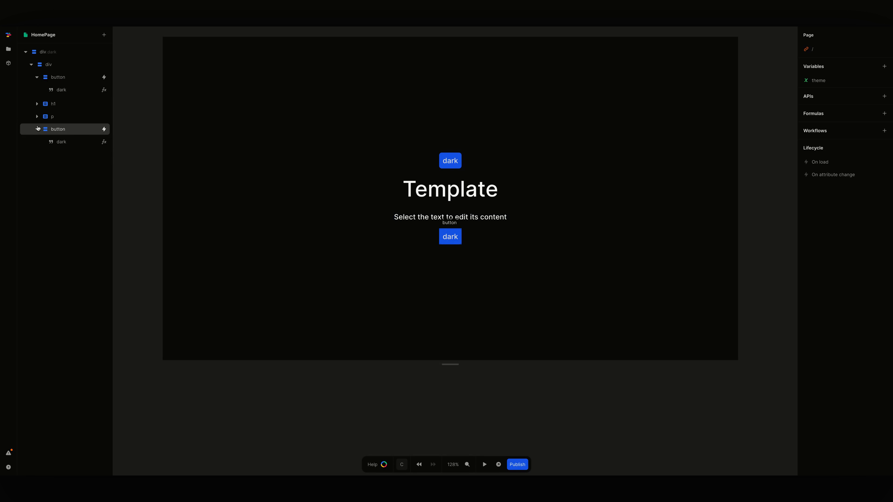
left_click(36, 129)
left_click(37, 77)
left_click_drag(53, 77, 52, 126)
left_click(54, 116)
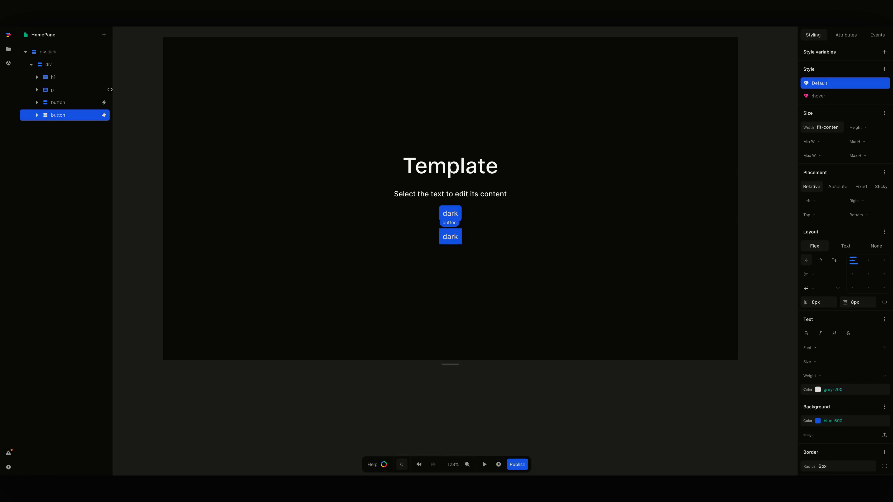
- Replace the second button's text formula with the static text "dracula"
left_click(37, 116)
left_click(59, 130)
double_click(818, 74)
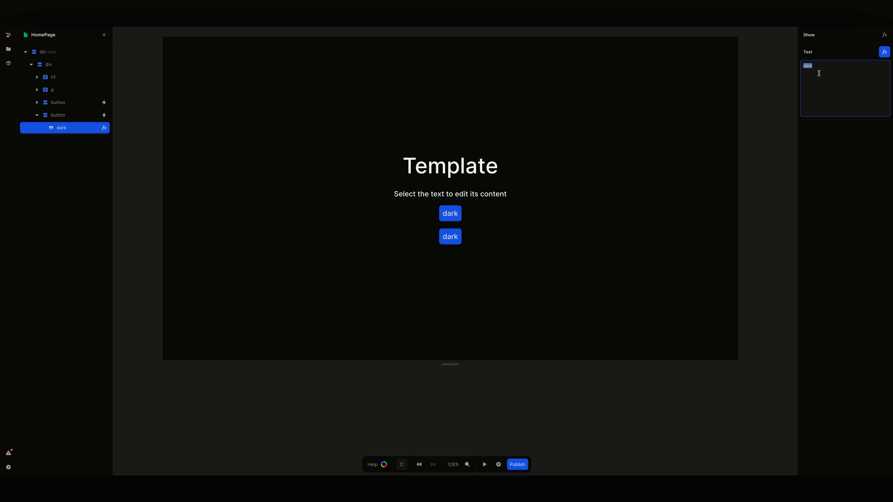
type("d")
left_click(753, 229)
- Set the dracula button's text color to lime-200
left_click(450, 237)
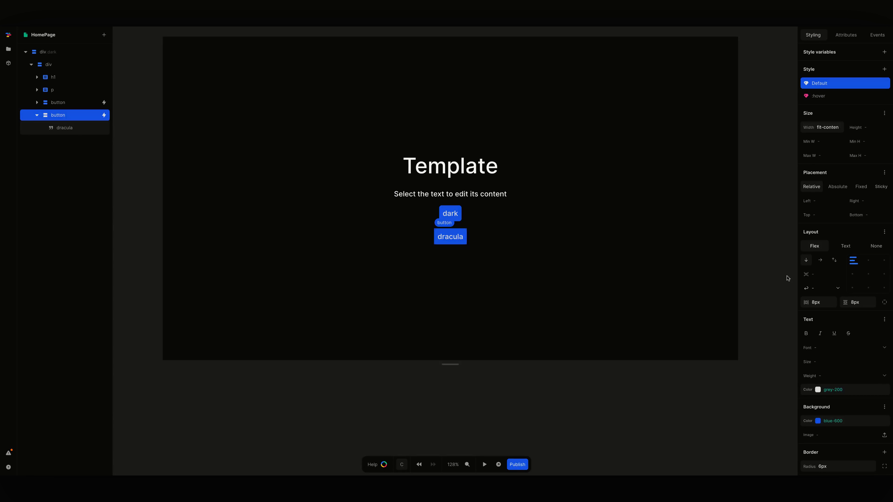
scroll(824, 270, "down", 4)
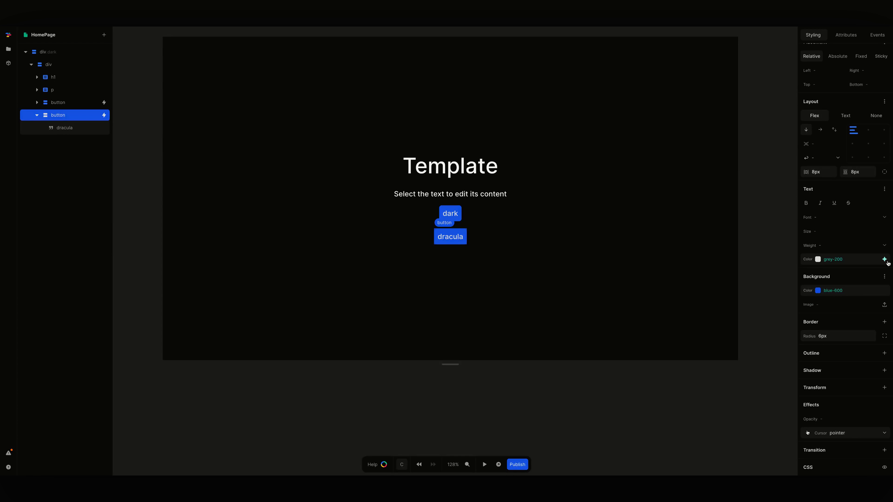
left_click(836, 259)
scroll(840, 242, "down", 6)
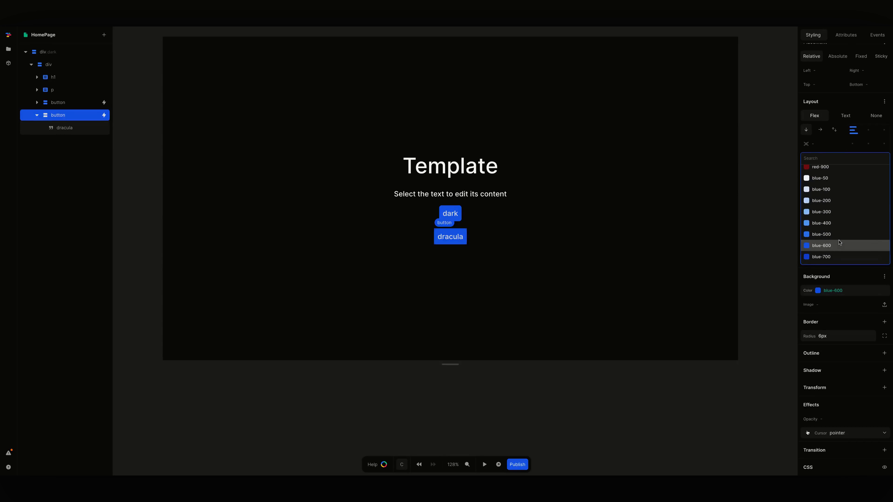
scroll(839, 242, "down", 2)
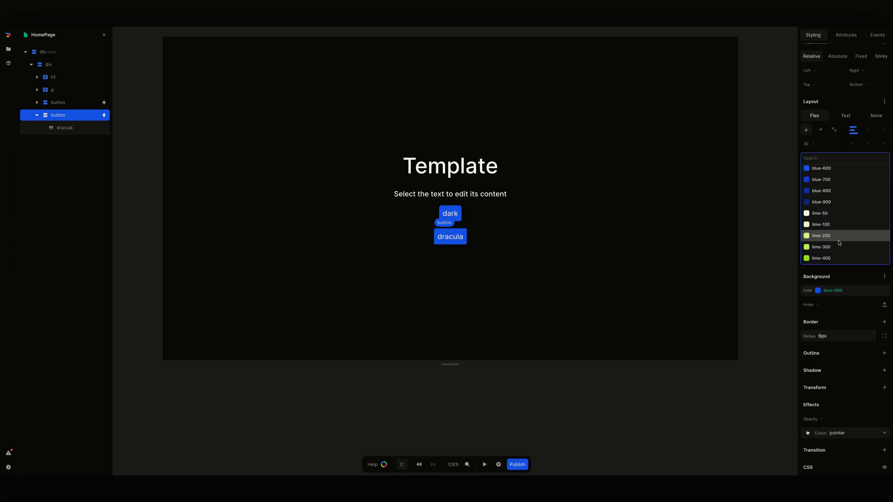
left_click(839, 243)
- Try purple-300 as the dracula button's background color
left_click(884, 292)
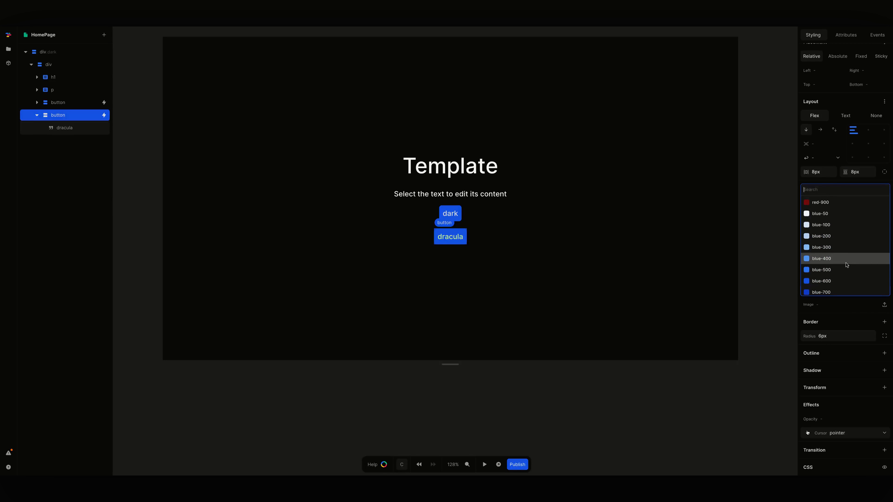
scroll(846, 262, "down", 8)
scroll(843, 259, "down", 10)
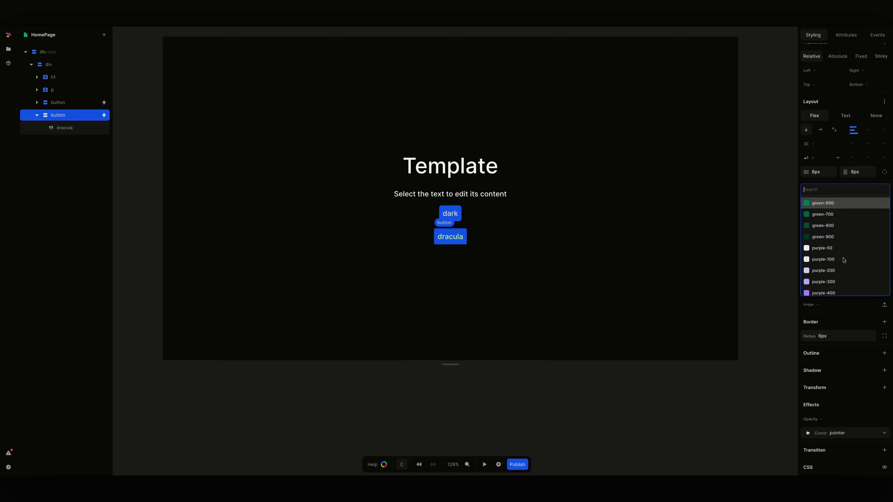
scroll(837, 215, "up", 3)
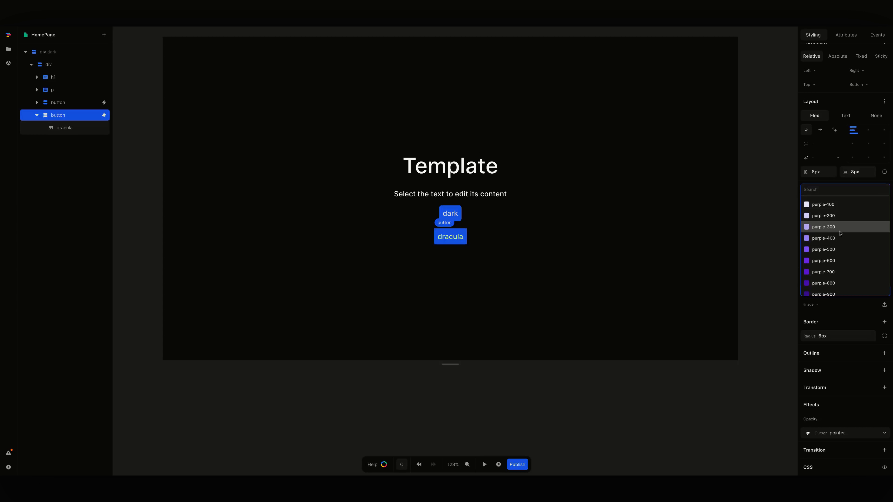
left_click(839, 234)
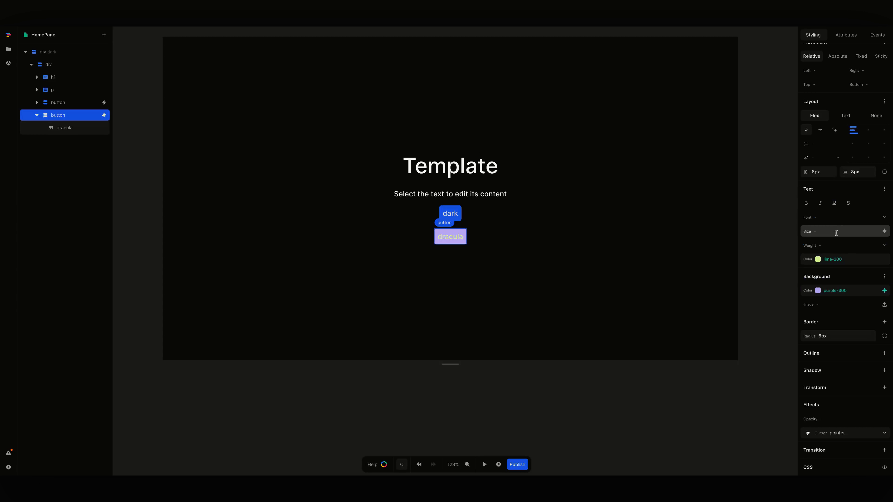
- Set the dracula button's background color to purple-800
left_click(864, 292)
scroll(844, 254, "down", 4)
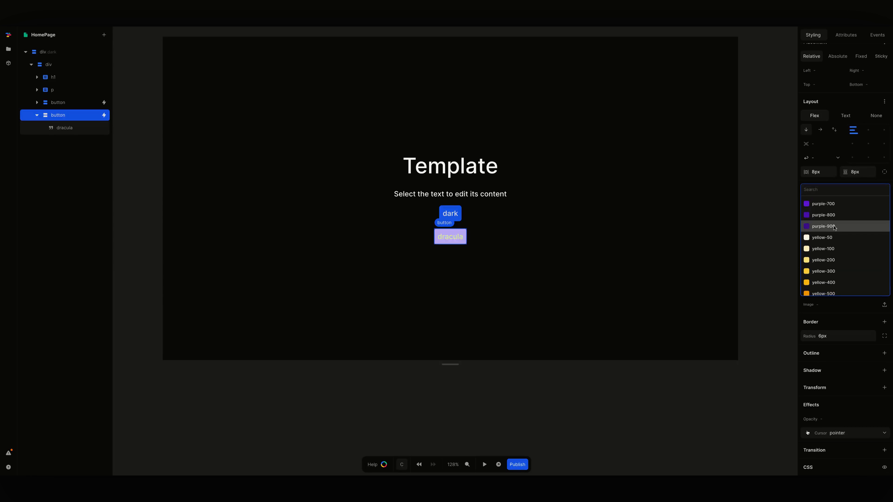
left_click(834, 215)
left_click(612, 439)
- In the dracula button's click event, set the theme variable's value to "dracula" and finish the workflow
left_click(454, 245)
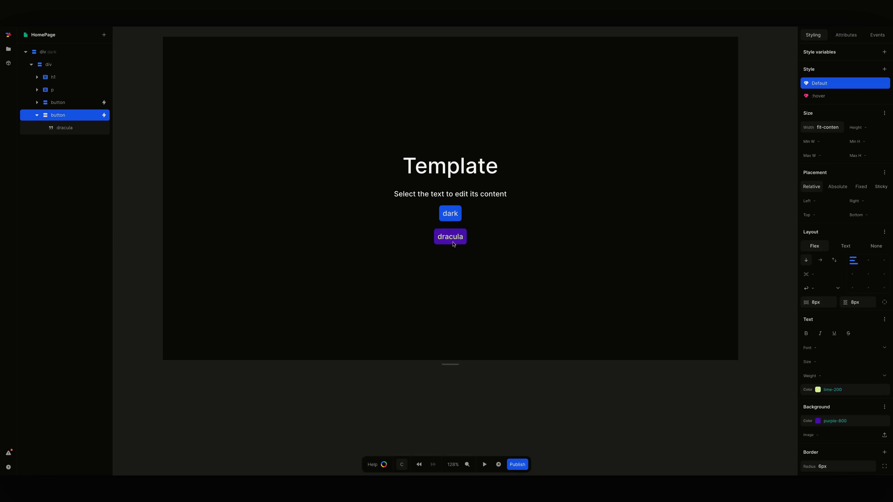
left_click(877, 35)
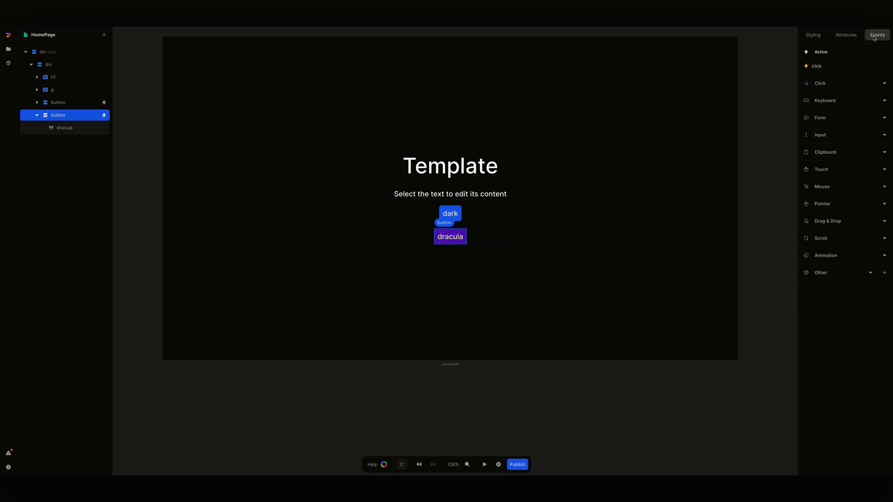
left_click(837, 68)
left_click(748, 132)
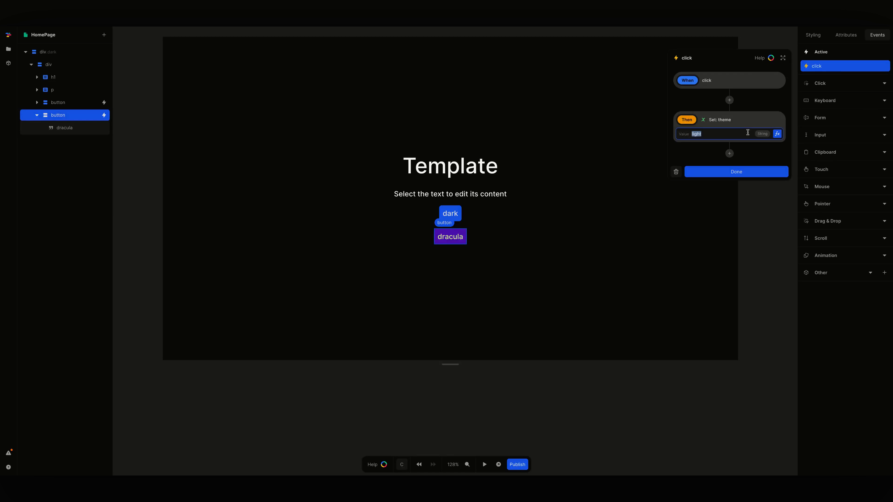
type("dracula")
left_click(756, 172)
left_click(760, 271)
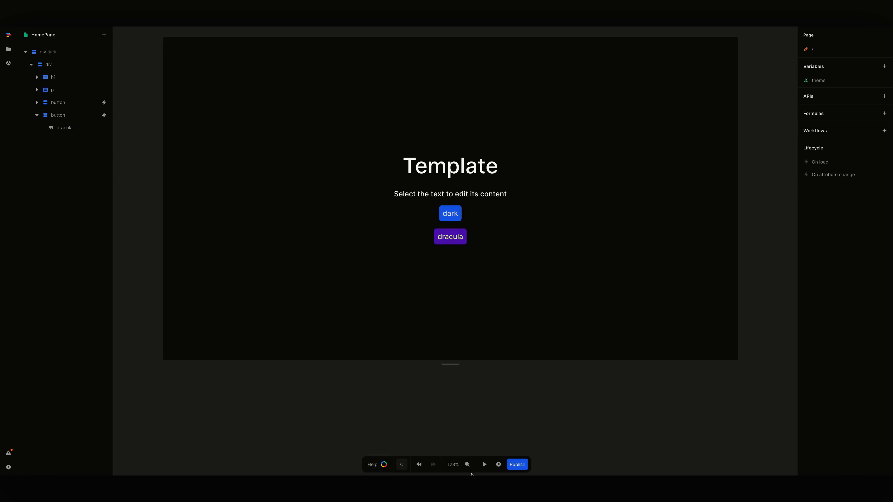
- Preview the page and test switching to the dracula theme with the second button
left_click(484, 465)
left_click(451, 236)
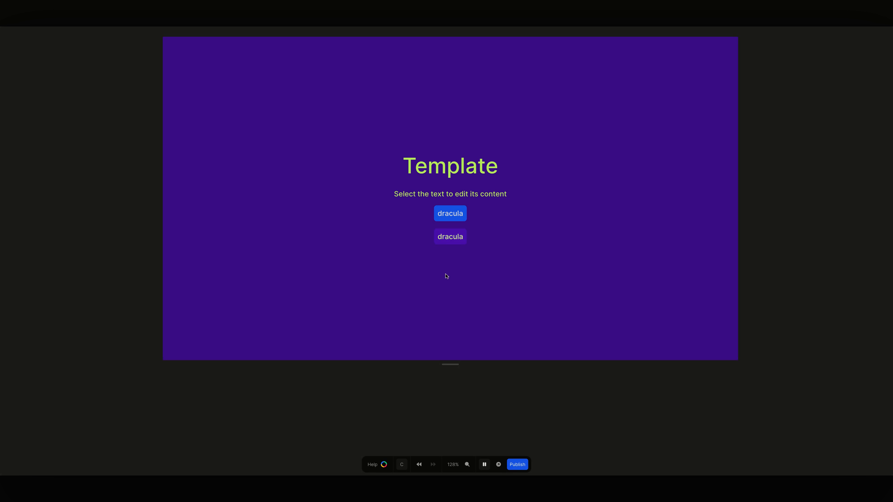
- Test switching repeatedly between the light, dark and dracula themes with both page buttons and end the preview
left_click(450, 213)
left_click(453, 216)
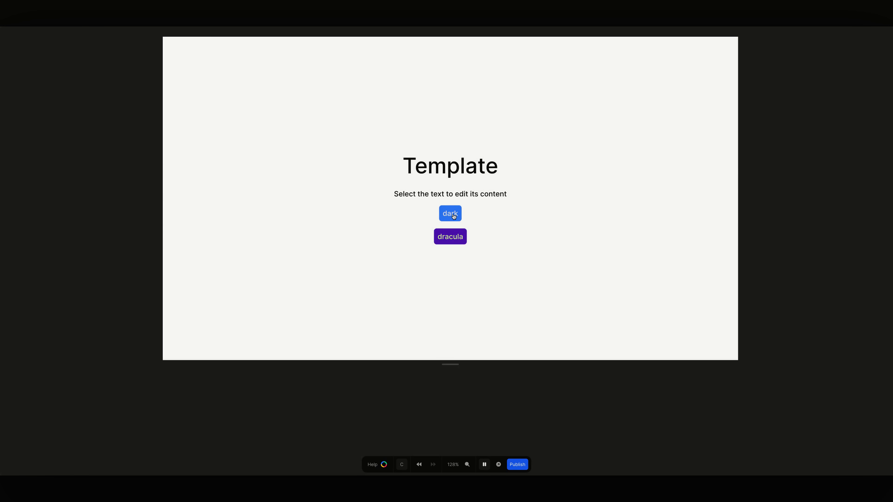
left_click(454, 215)
left_click(454, 215)
left_click(453, 214)
left_click(453, 215)
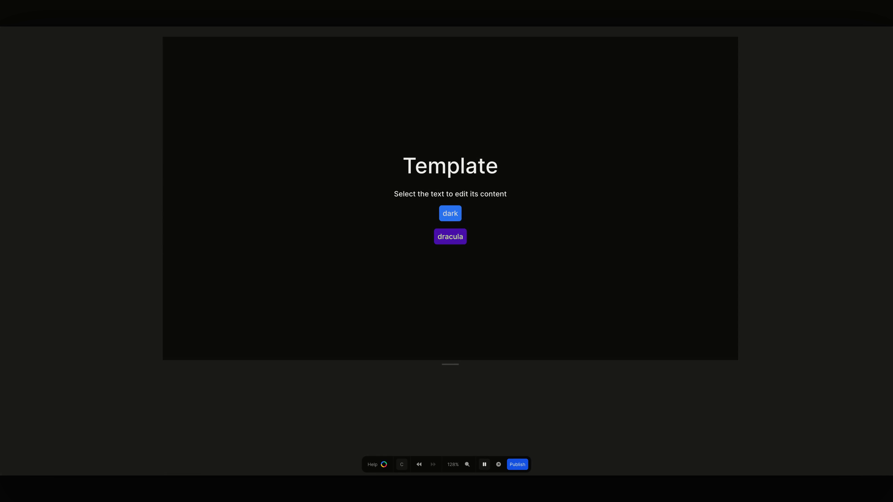
left_click(450, 236)
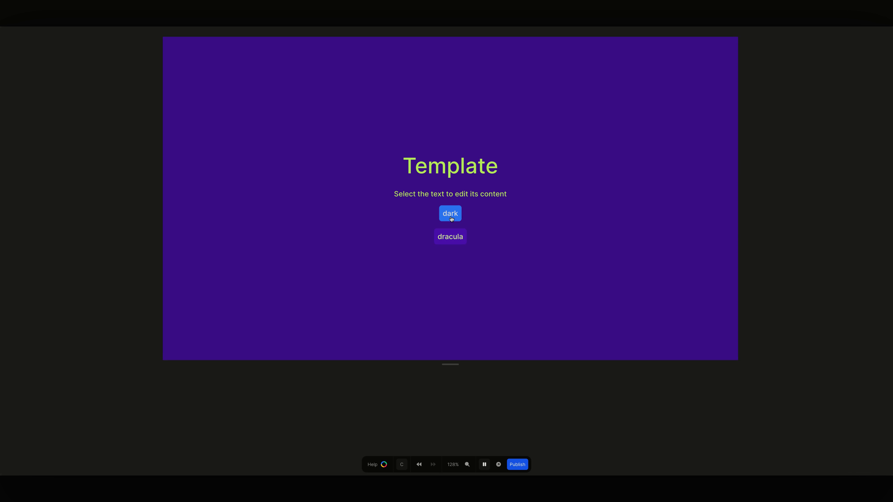
left_click(452, 218)
left_click(452, 216)
left_click(452, 237)
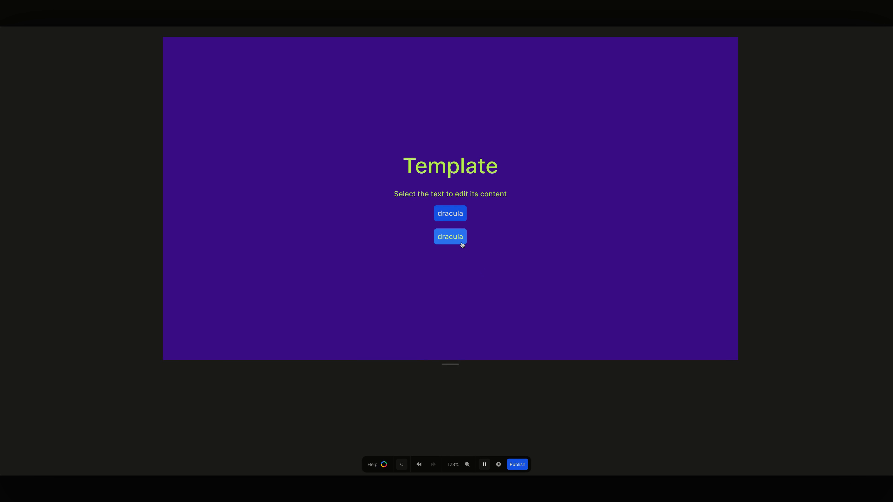
left_click(484, 464)
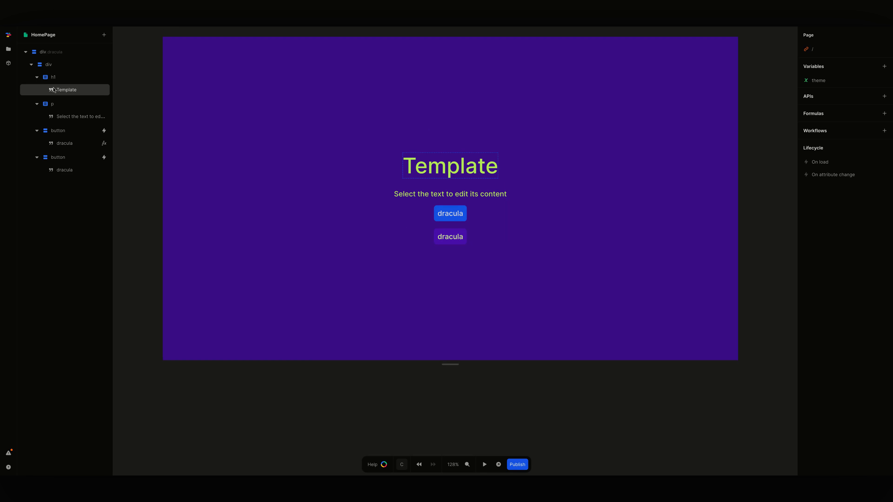
- Collapse the inner div and review the root div's styling with its dark, light and dracula class styles
left_click(47, 65)
left_click(32, 64)
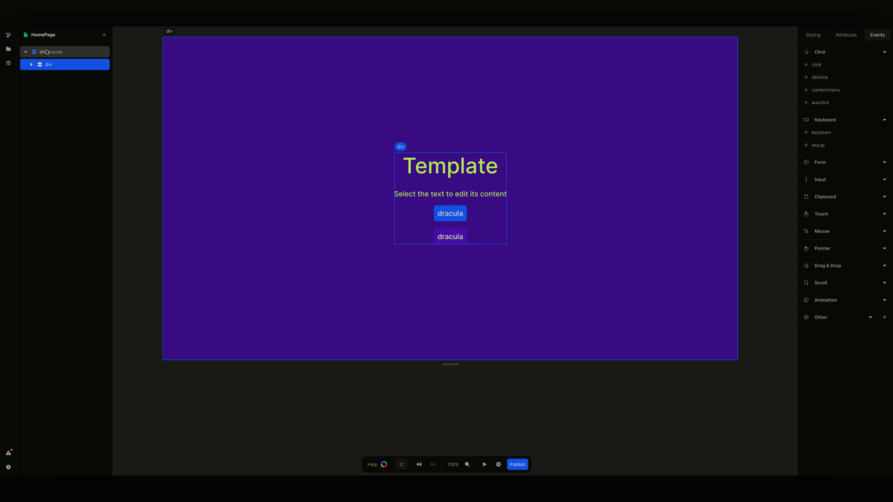
left_click(47, 51)
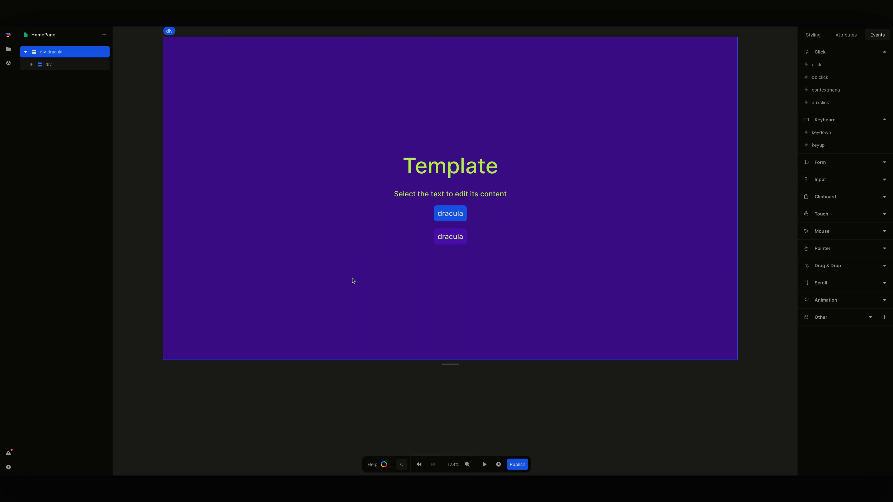
left_click(804, 34)
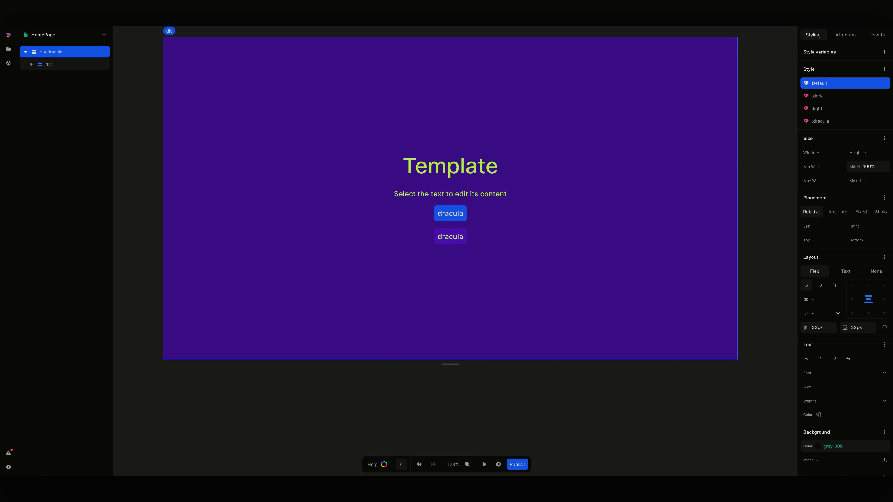
left_click(493, 427)
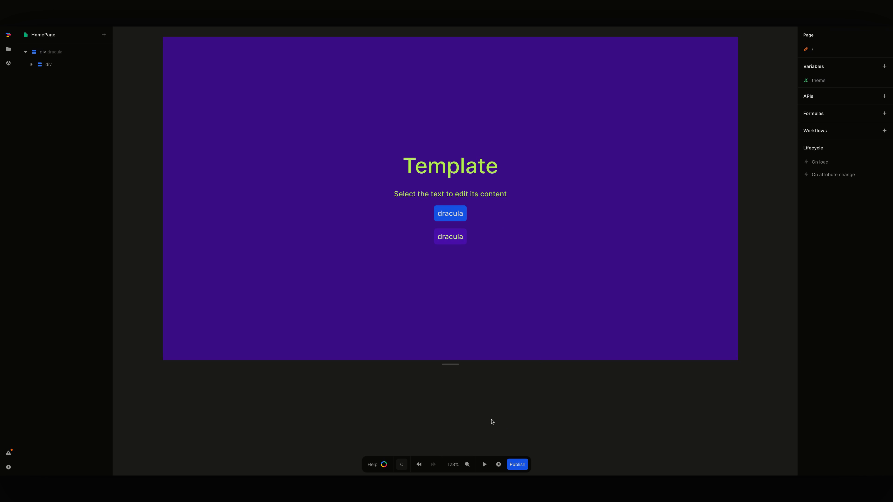